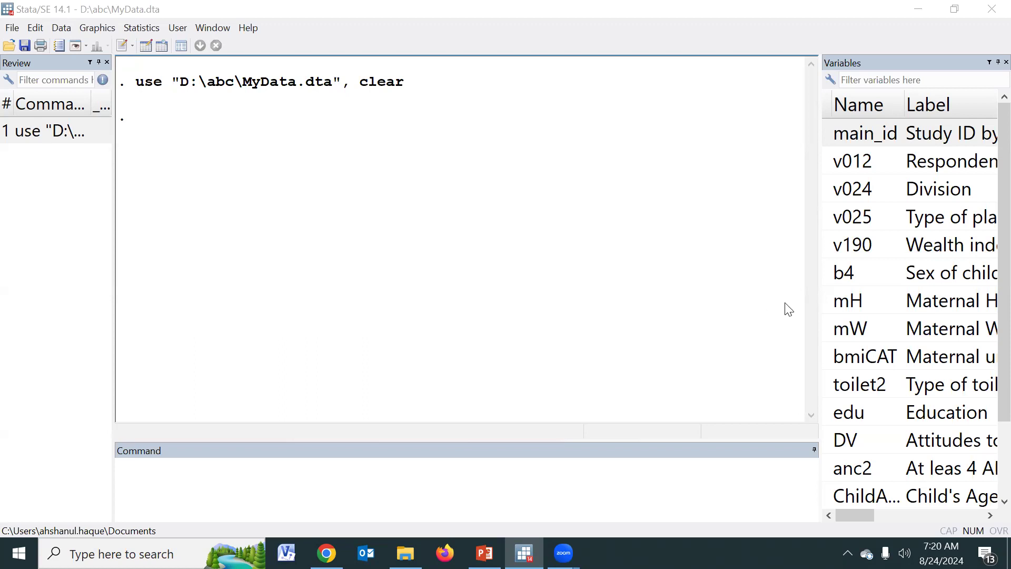
- Widen the Variables pane so fuller labels such as 'Study ID by SRL' are visible
drag(821, 295, 771, 294)
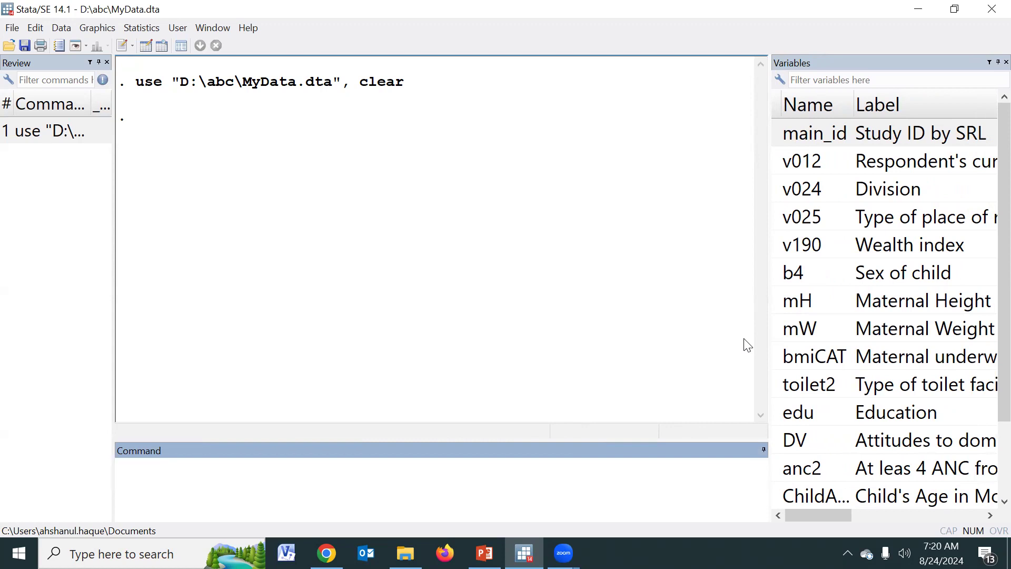
click(146, 47)
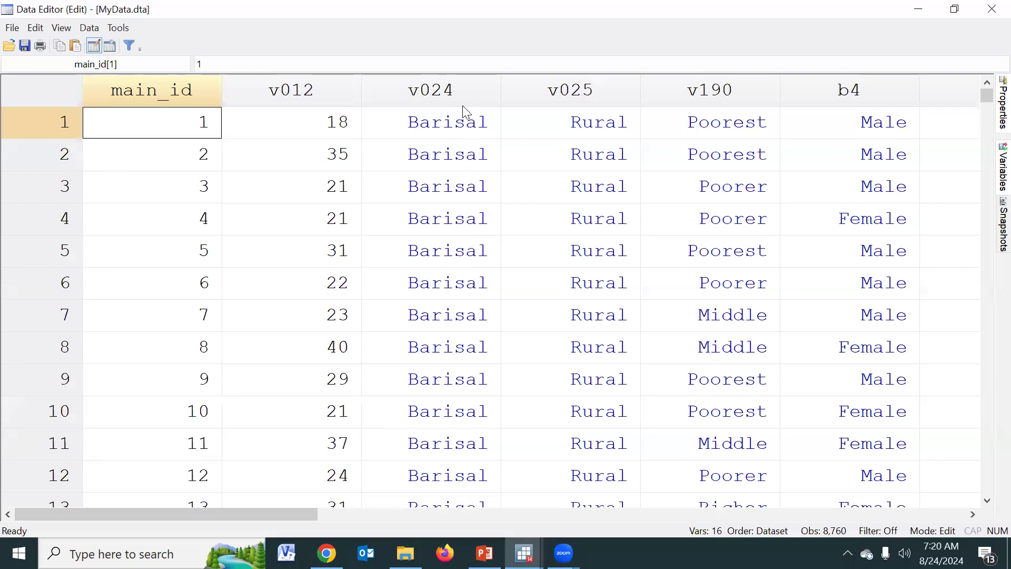
click(465, 126)
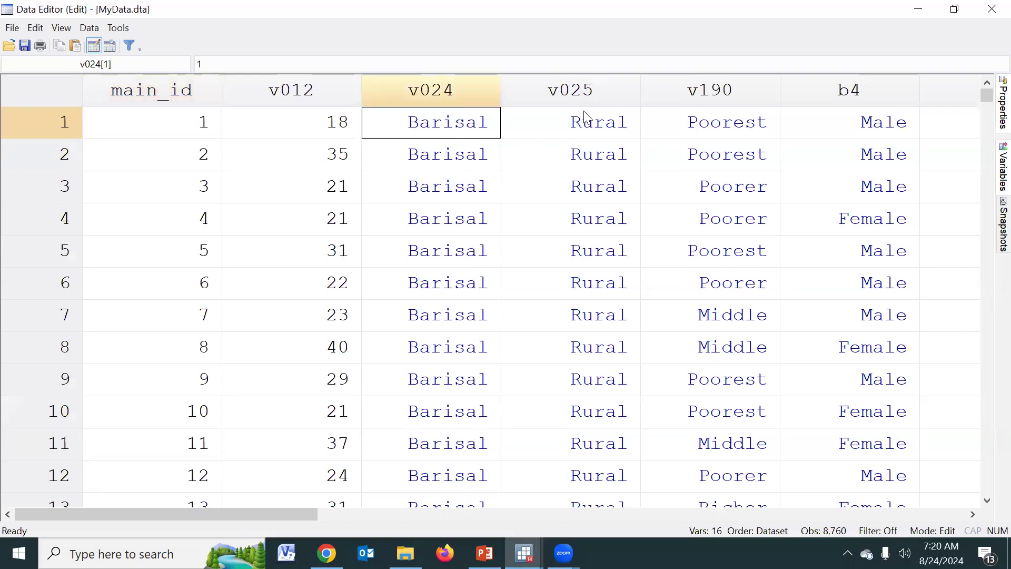
click(586, 126)
click(723, 129)
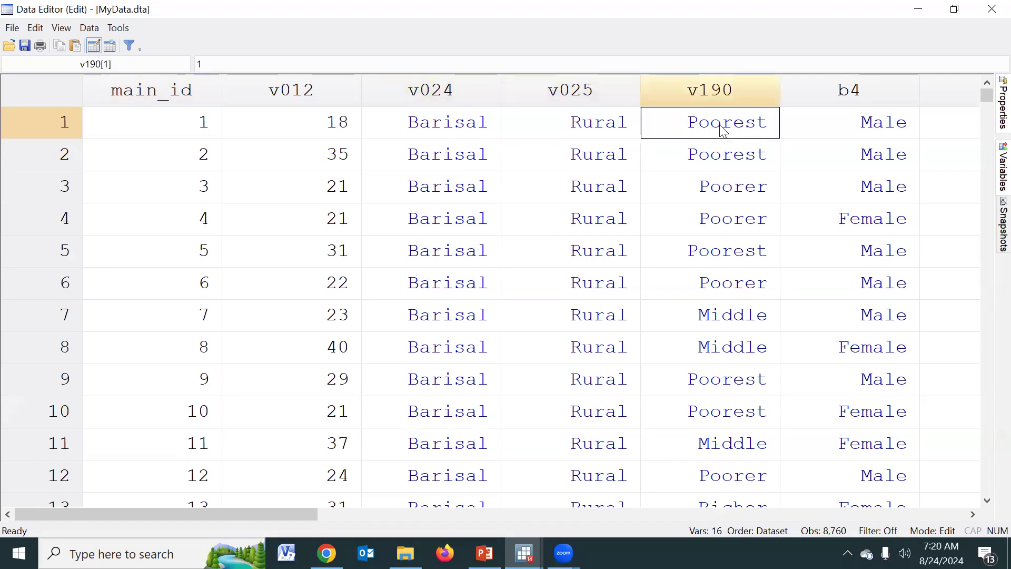
click(879, 133)
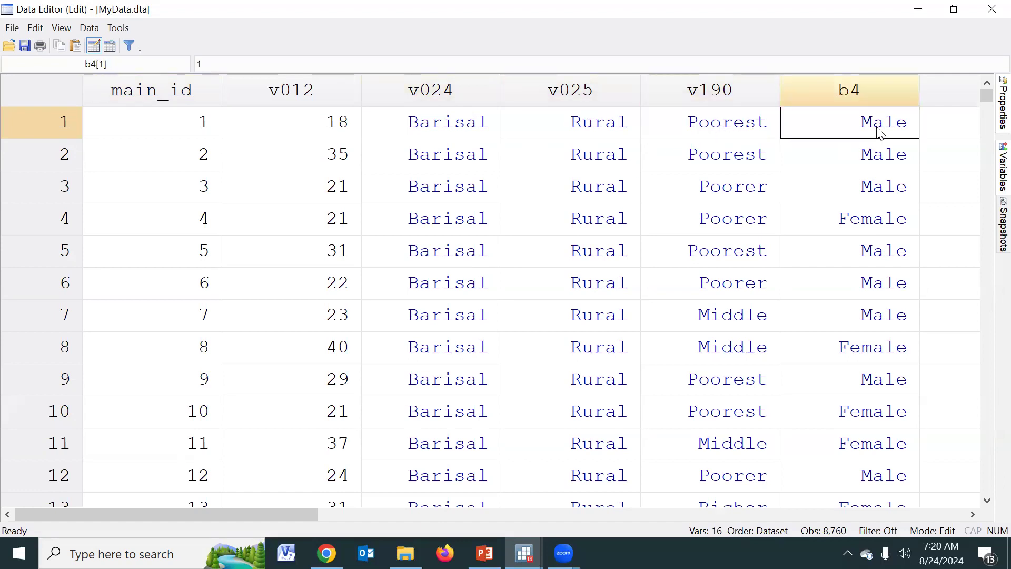
click(919, 9)
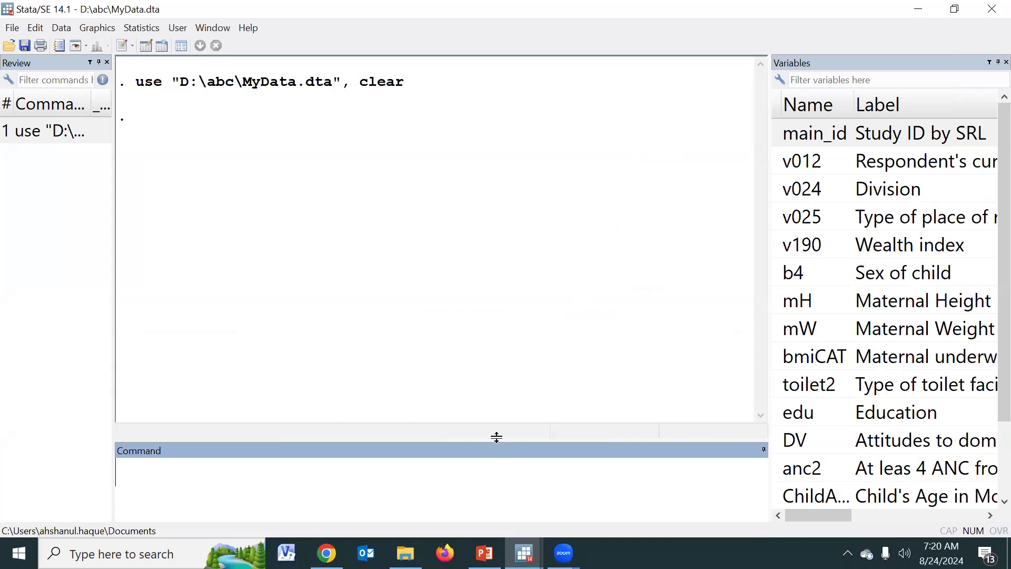
- Run codebook v024 and show all eight Division values, Barisal to Sylhet, with frequencies
drag(490, 440, 503, 419)
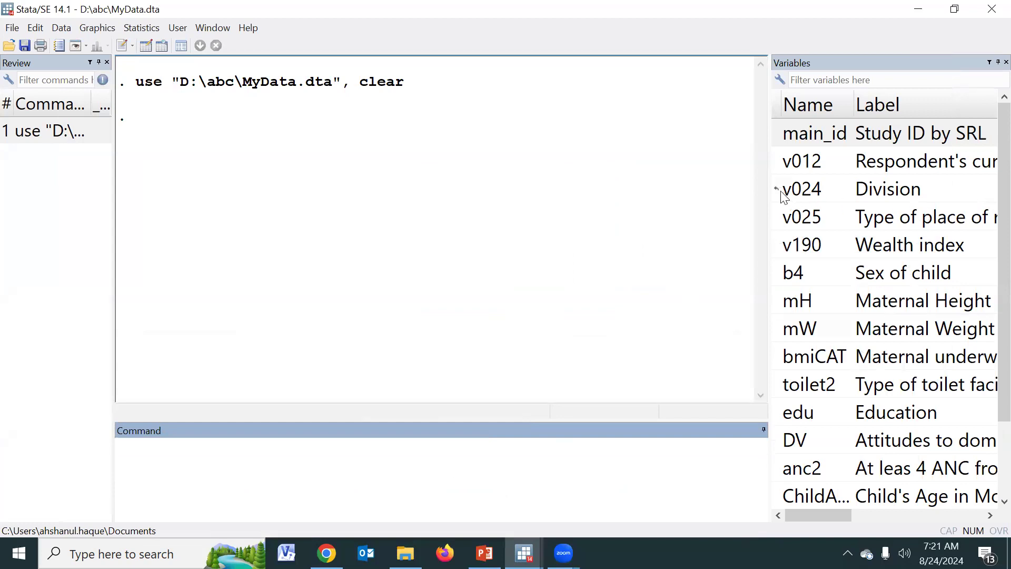
double_click(803, 189)
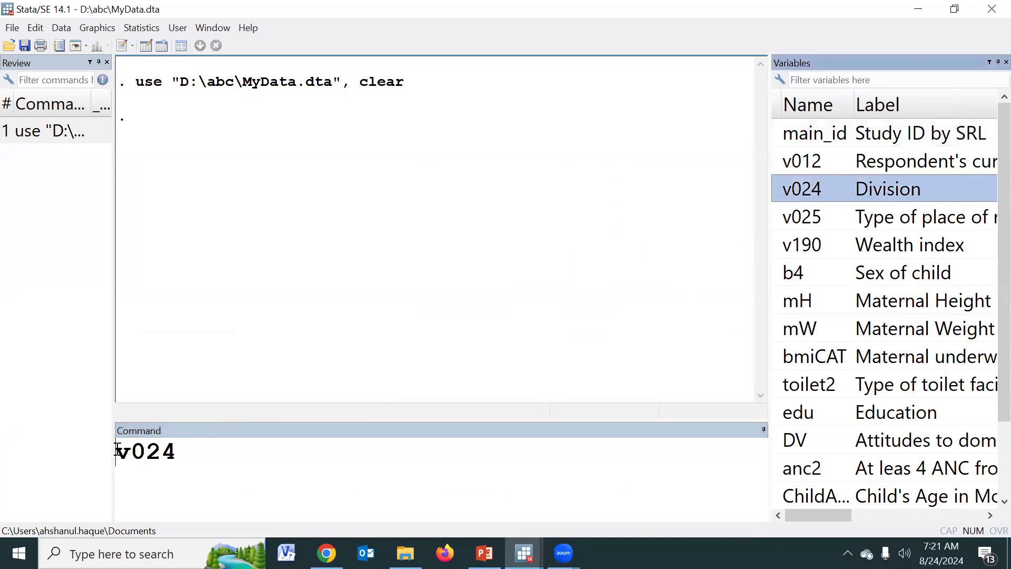
text(codeb)
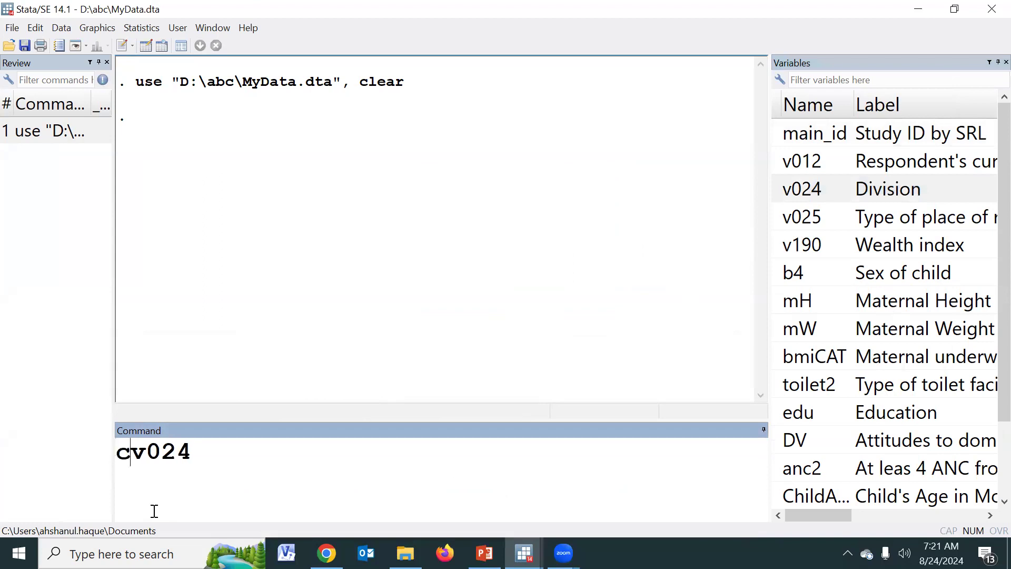
text(oo)
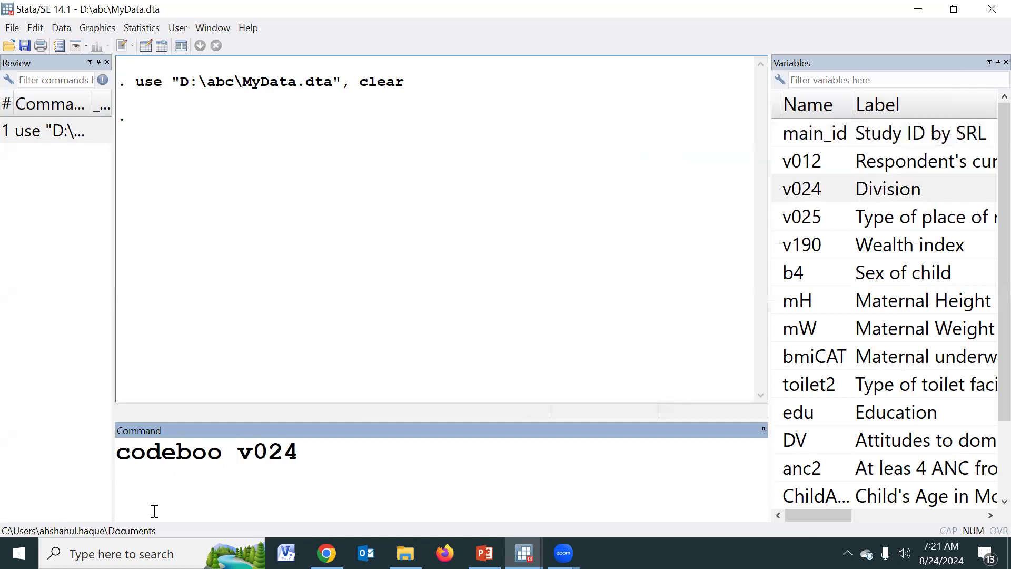
key(BackSpace)
text(k)
key(Return)
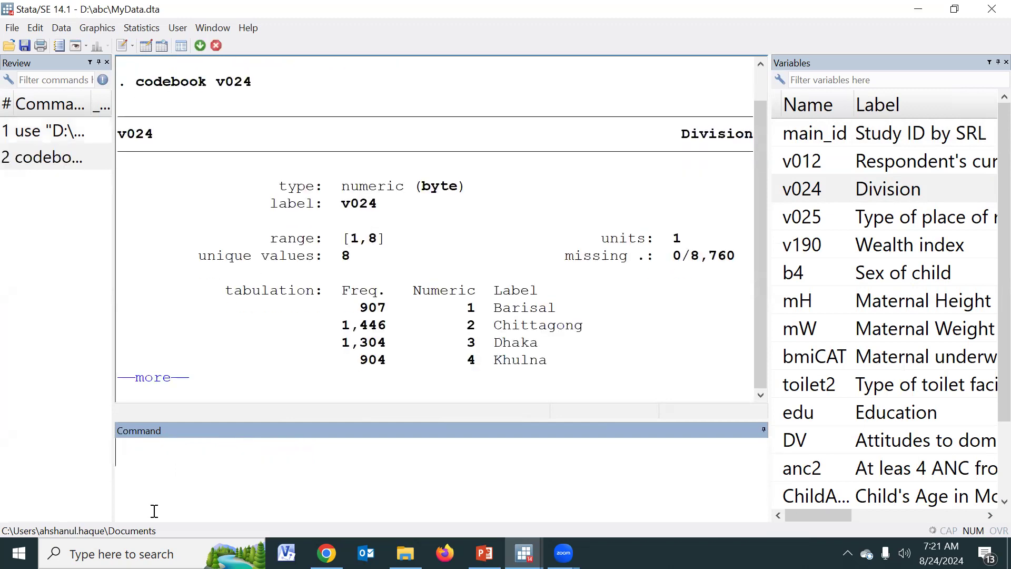
click(168, 379)
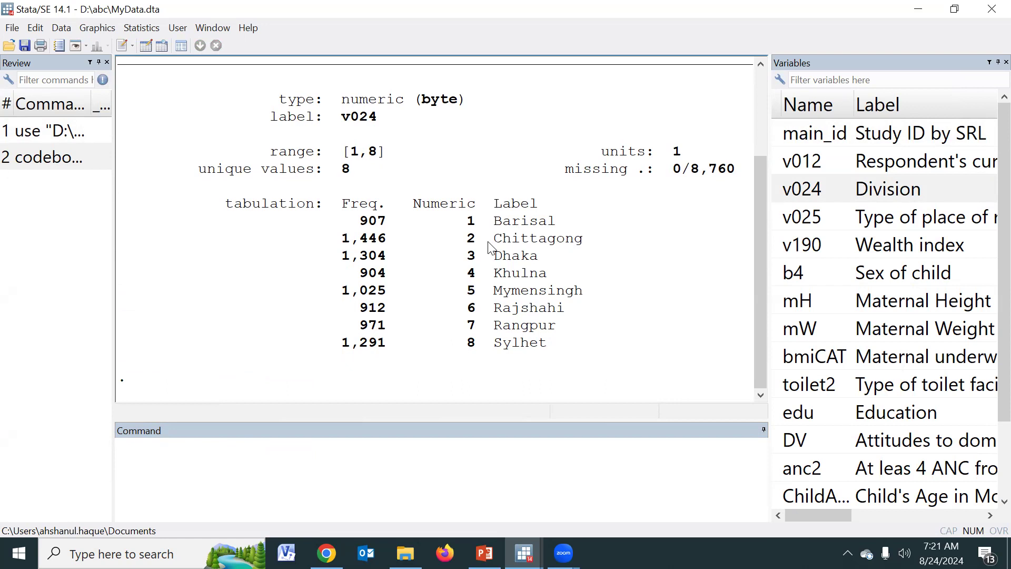
click(205, 470)
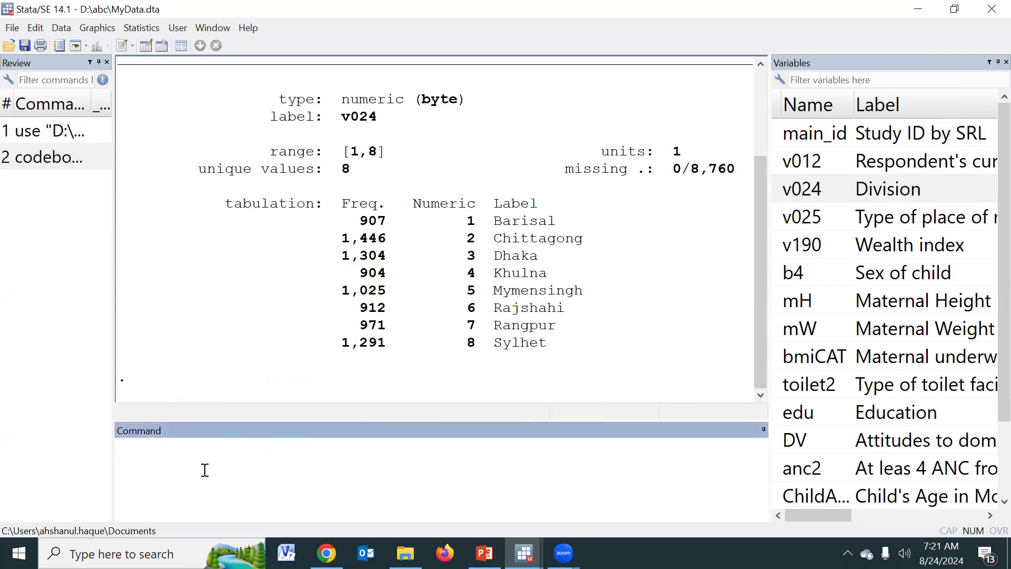
- Run tab v024 and check Barisal's percentage in the Division frequency table
text(tab)
click(779, 189)
click(289, 473)
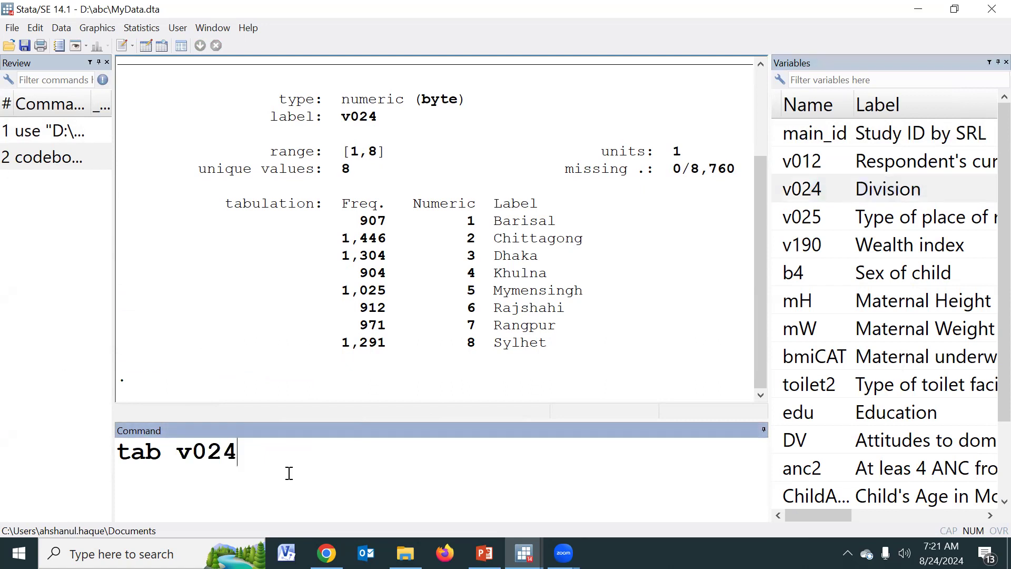
key(Return)
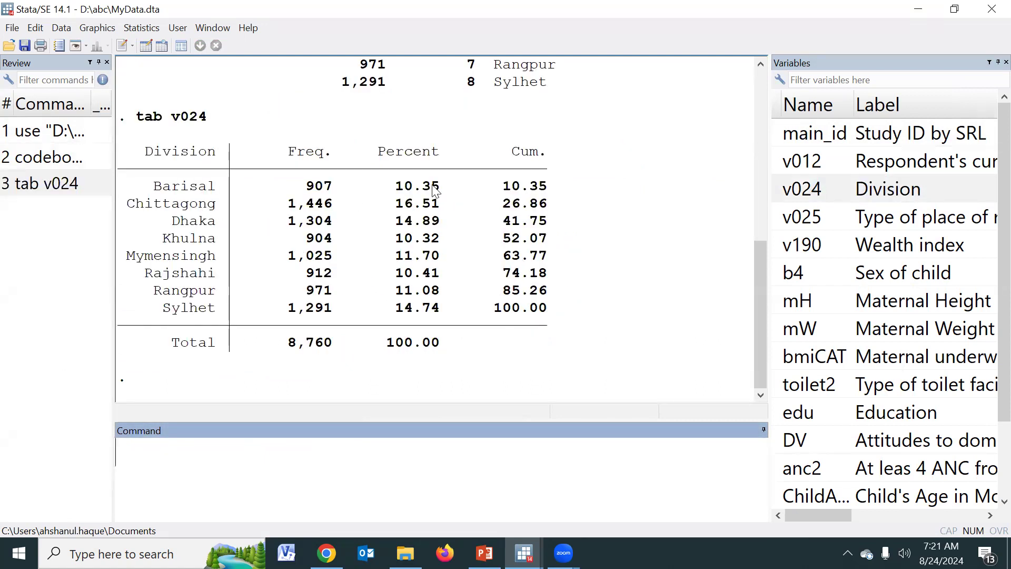
drag(396, 188, 423, 188)
click(316, 189)
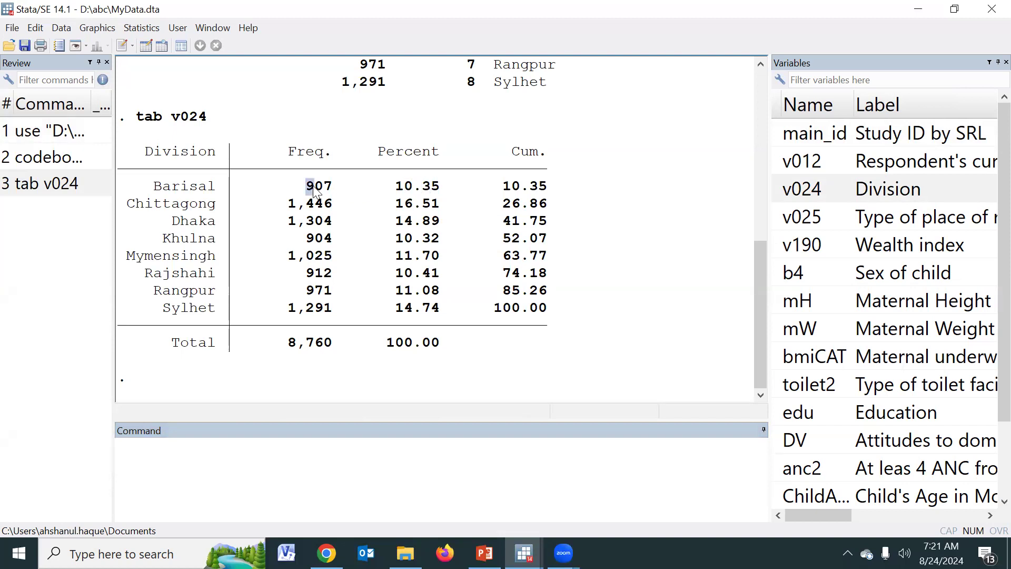
click(364, 457)
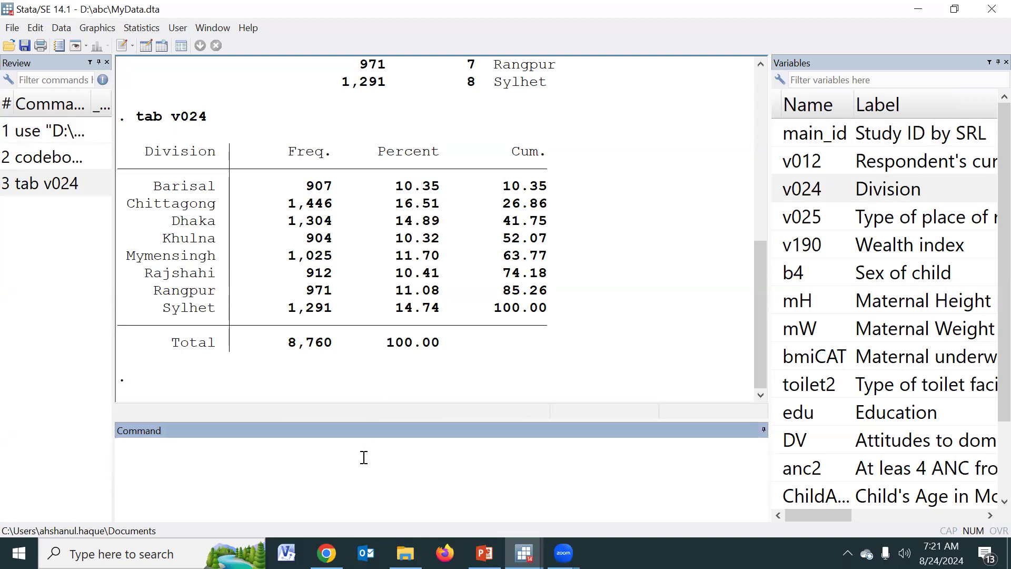
- Run tab v025 for the place-of-residence frequency table
text(tab)
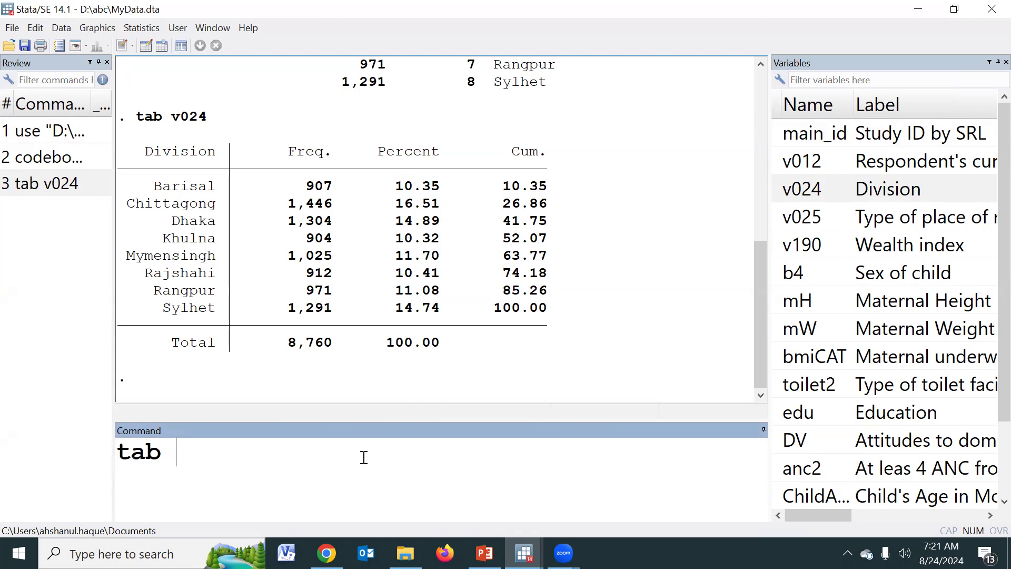
double_click(779, 227)
click(453, 461)
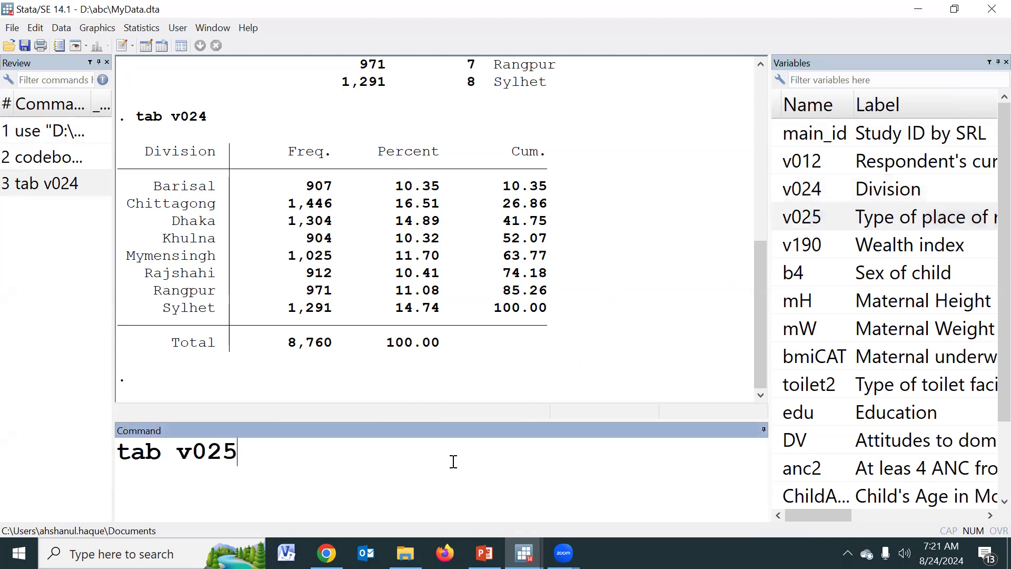
key(Return)
- Run tab v190 for the five-group Wealth index frequency table
text(tab)
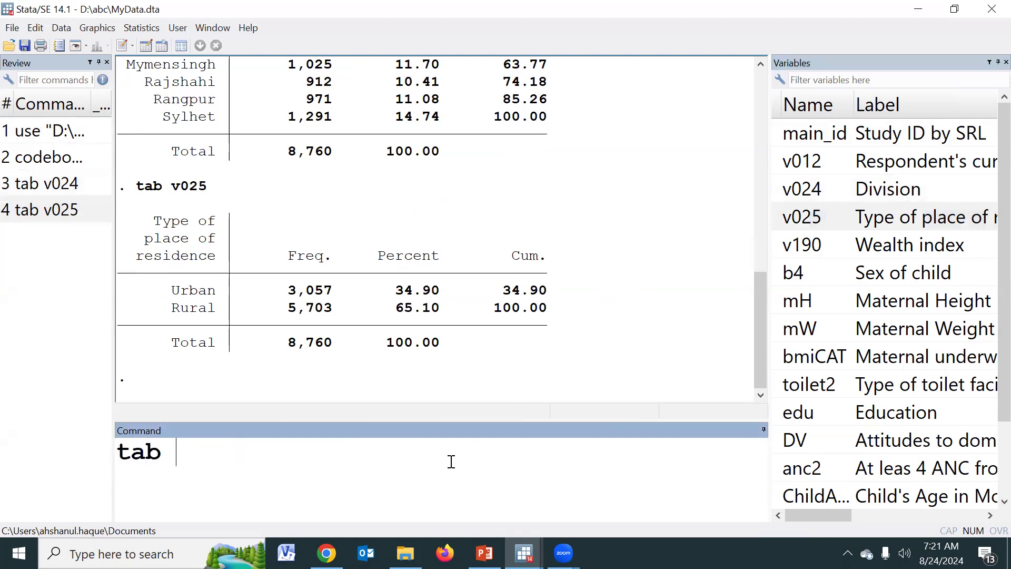
double_click(775, 243)
click(572, 460)
key(Return)
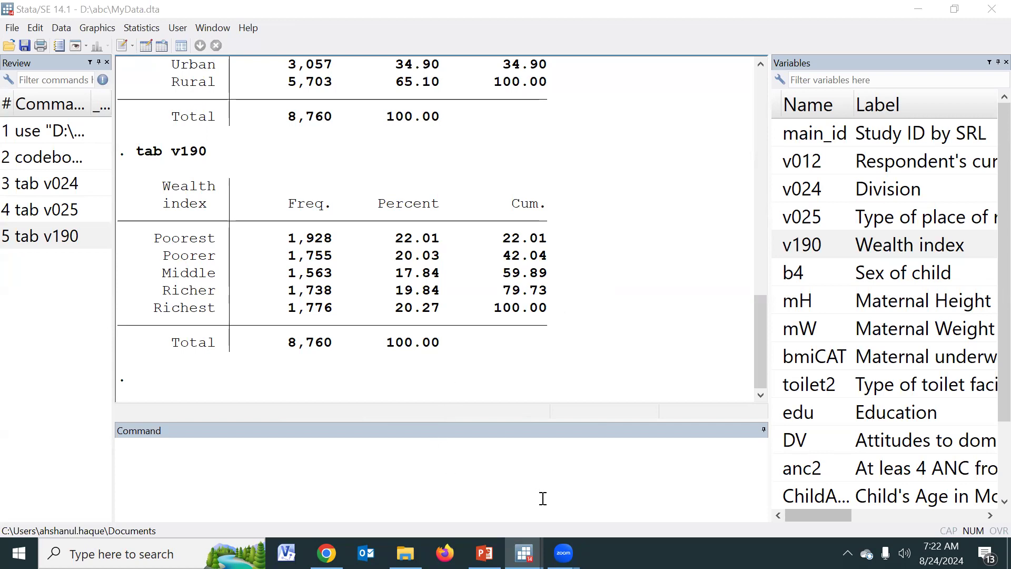
- Start a tab1 command with v024, v025 and v190
click(478, 475)
text(ta)
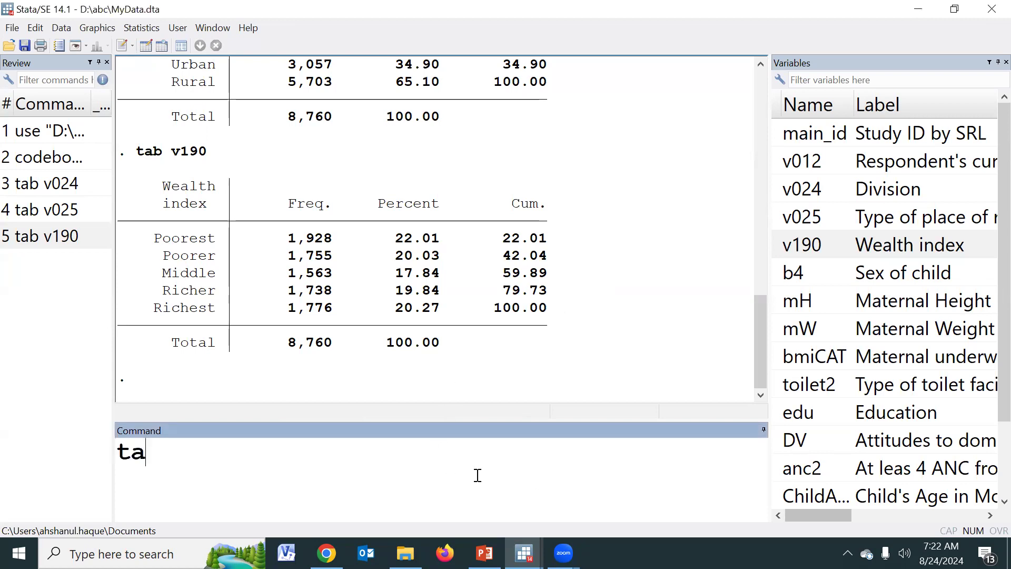
text(b 1)
drag(196, 449, 115, 450)
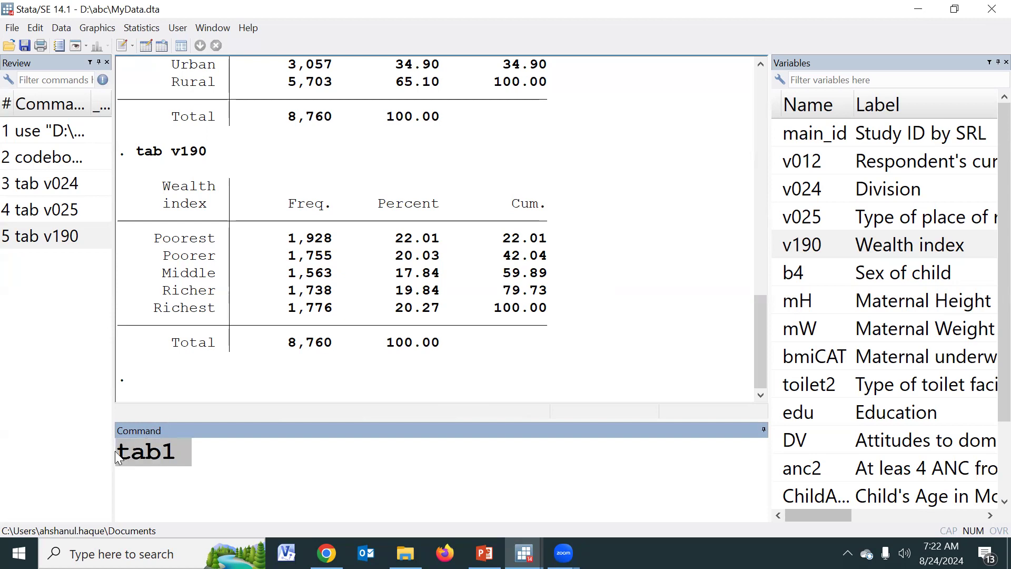
click(181, 449)
drag(195, 449, 115, 450)
click(215, 465)
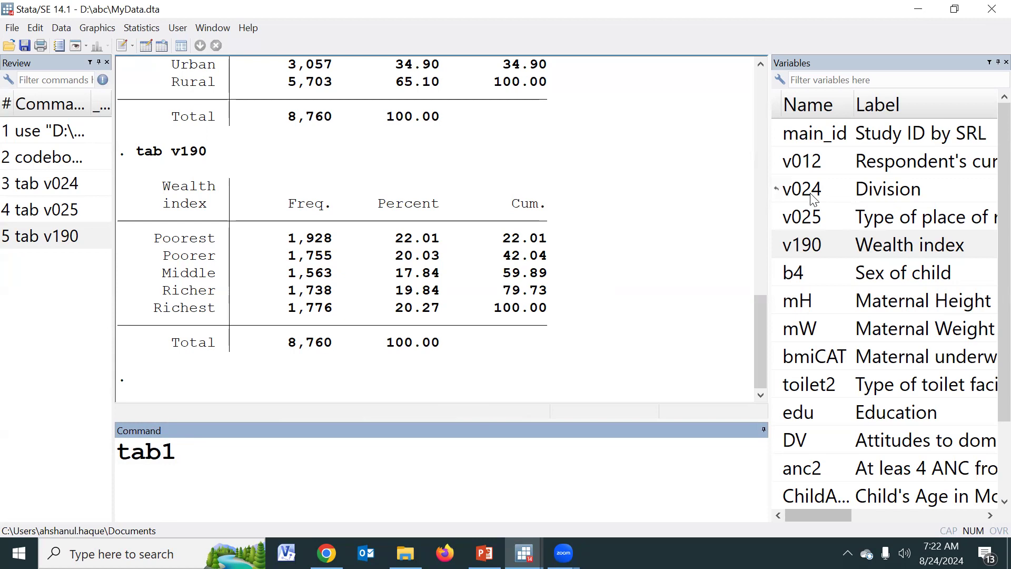
click(776, 189)
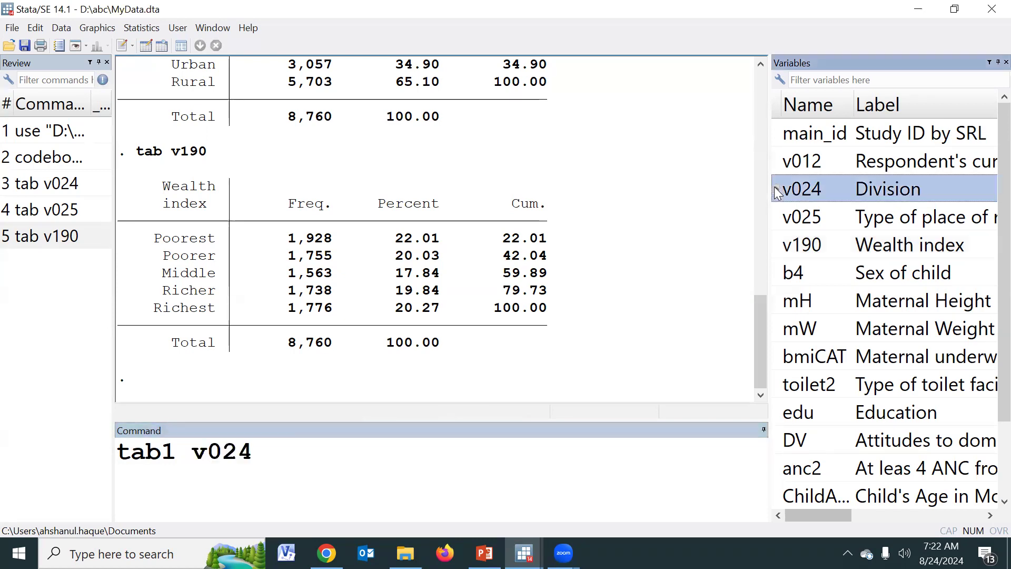
click(777, 218)
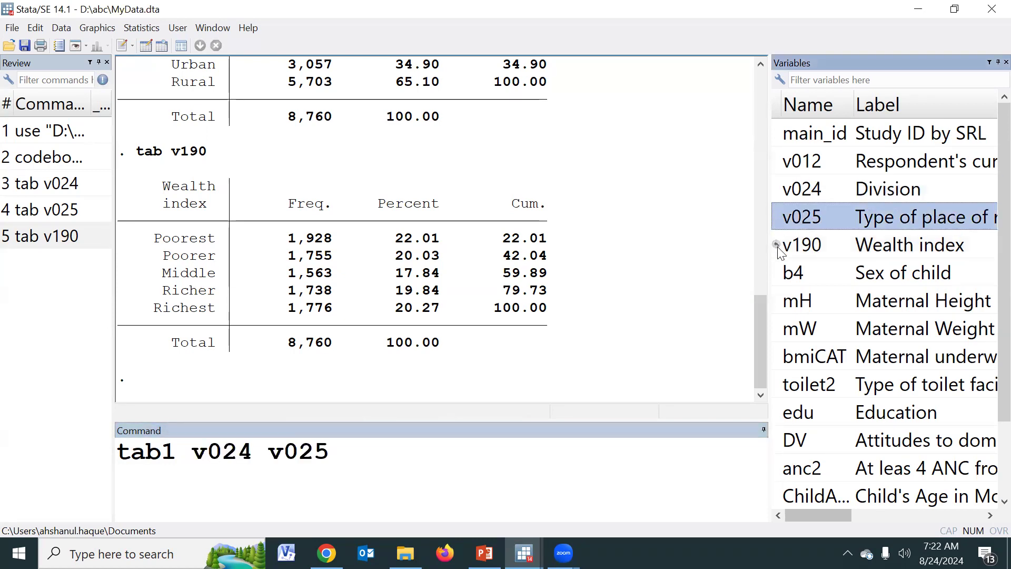
click(777, 245)
- Add b4, bmiCAT, toilet2, edu, DV, anc2 and stunting to the tab1 command
click(777, 273)
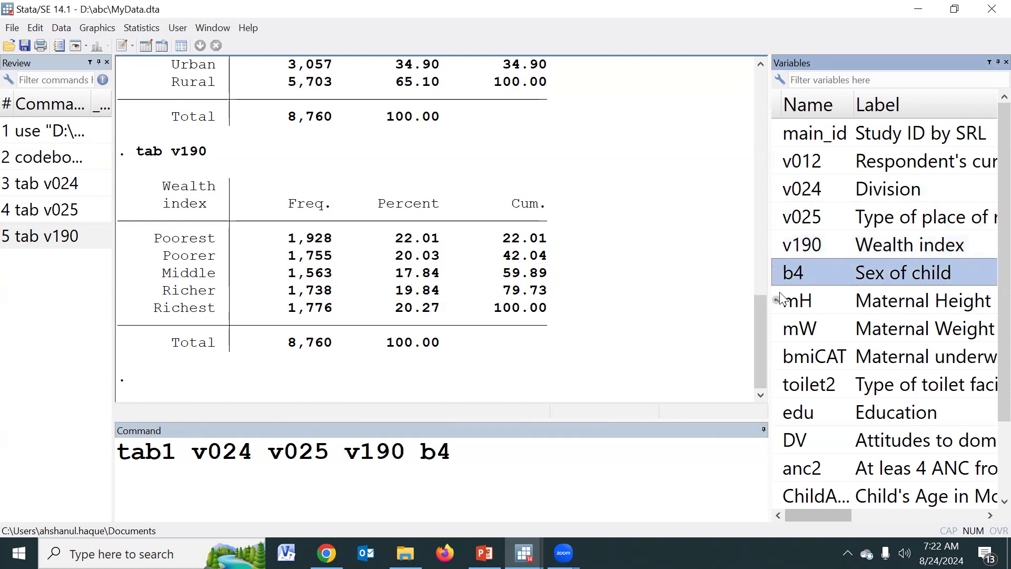
click(778, 357)
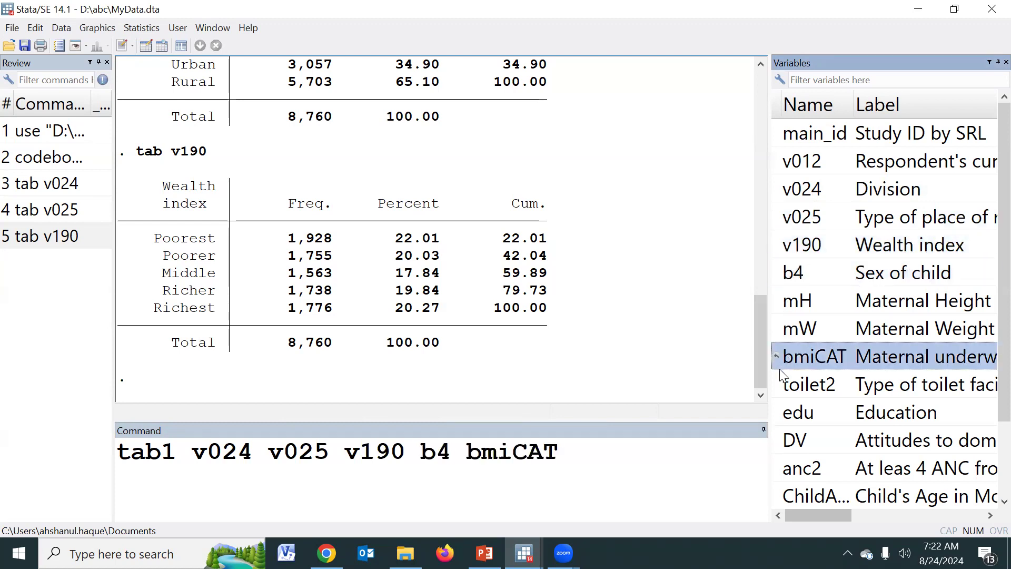
click(777, 385)
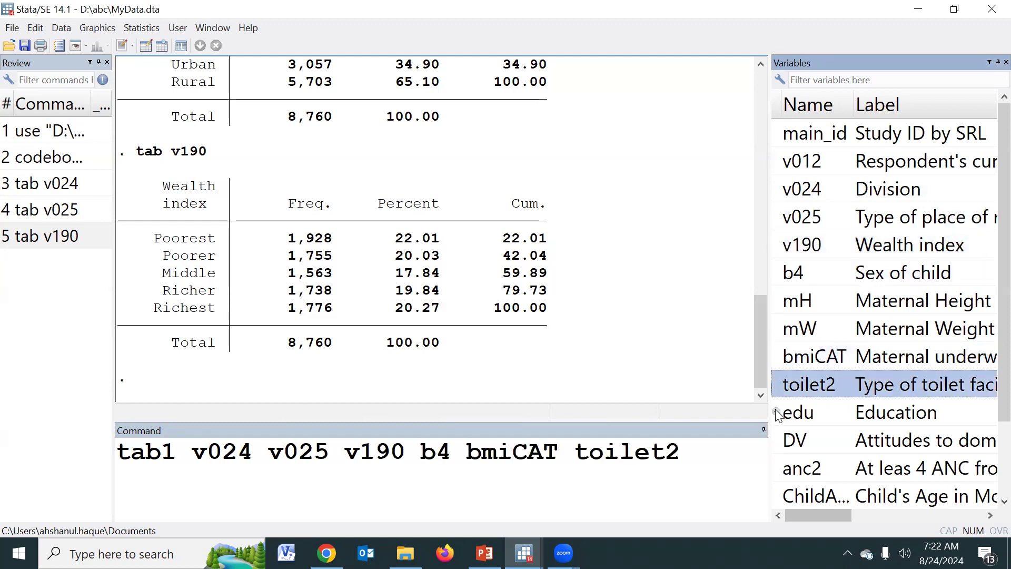
click(778, 412)
click(779, 441)
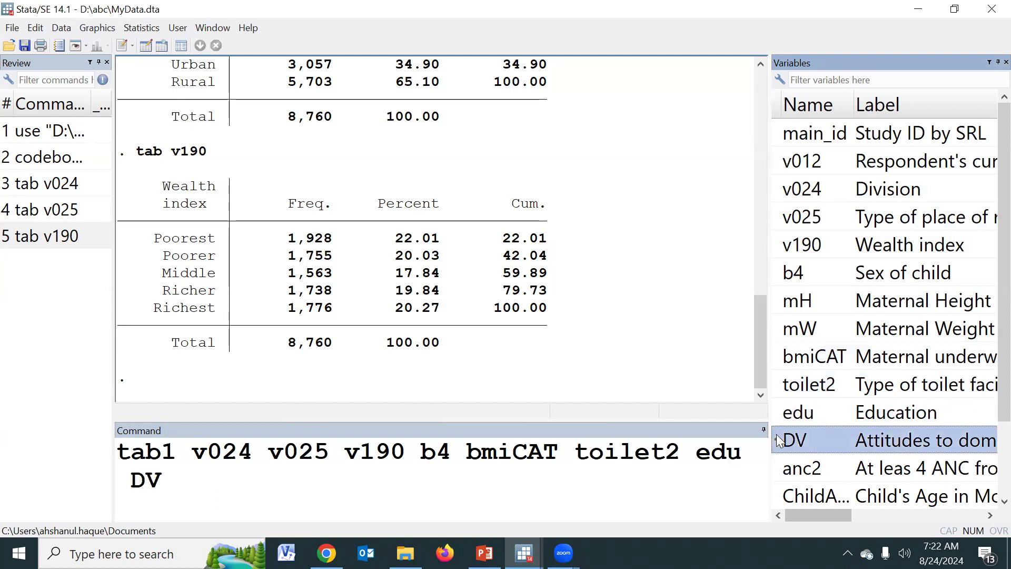
click(777, 468)
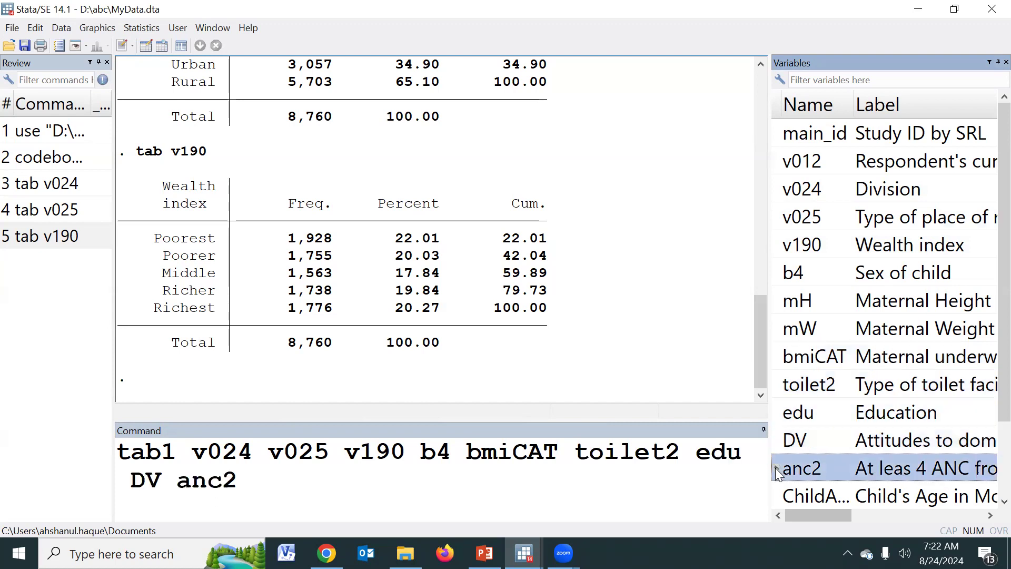
scroll(785, 466, down, 1)
click(778, 440)
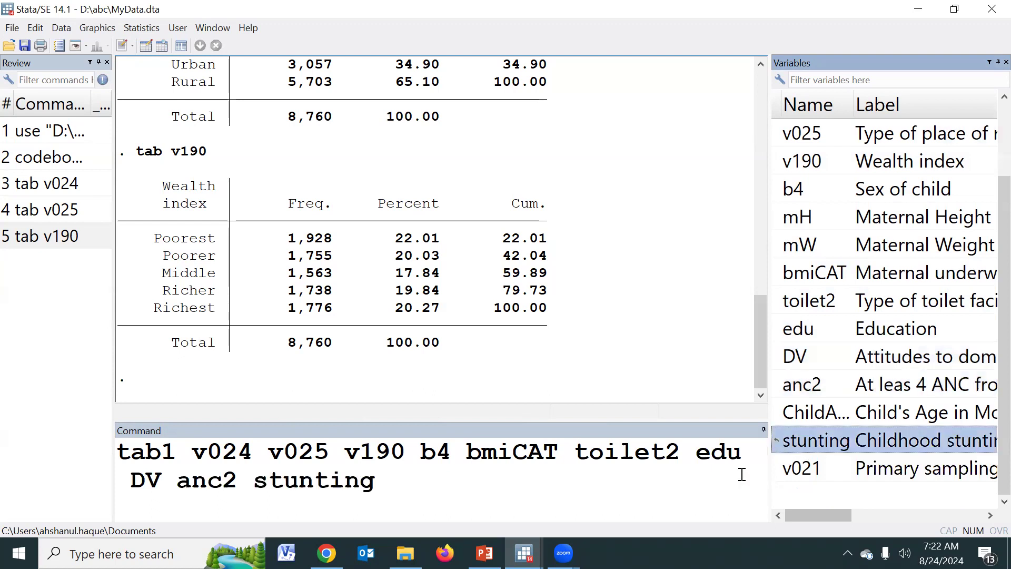
click(411, 482)
drag(375, 480, 191, 451)
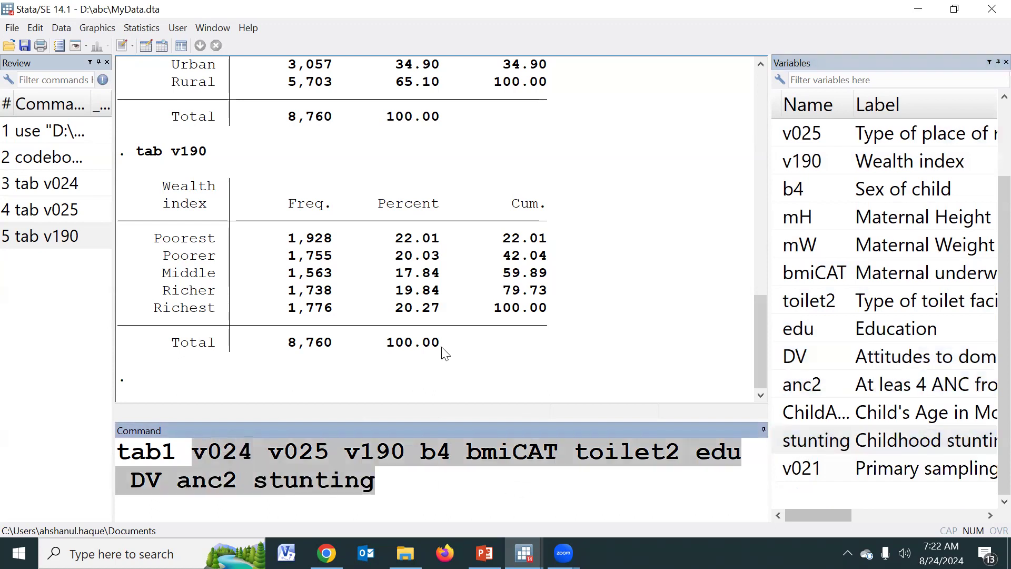
- Clear the results, run tab1, and page through all ten frequency tables
right_click(517, 213)
click(552, 242)
click(416, 486)
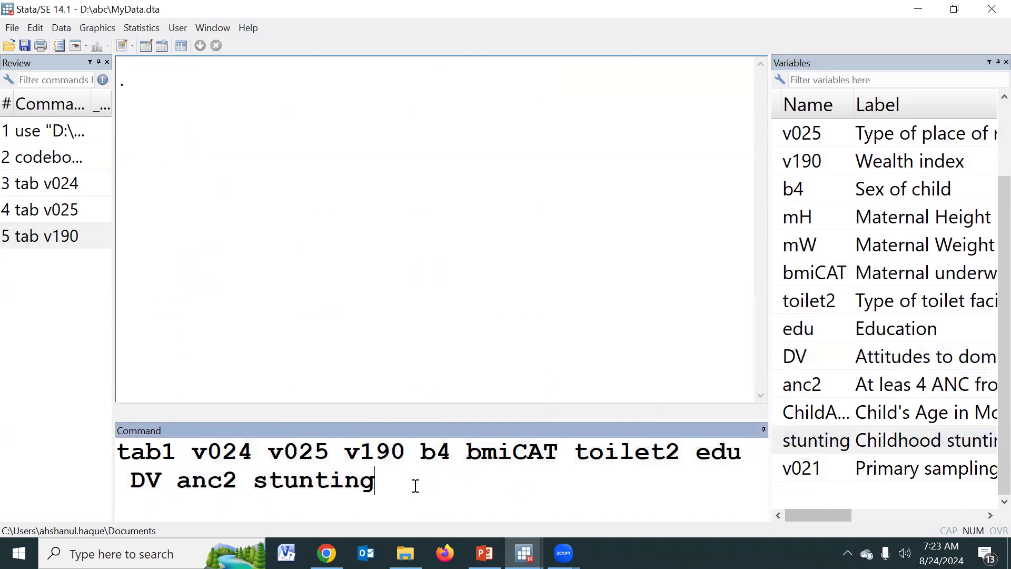
key(Return)
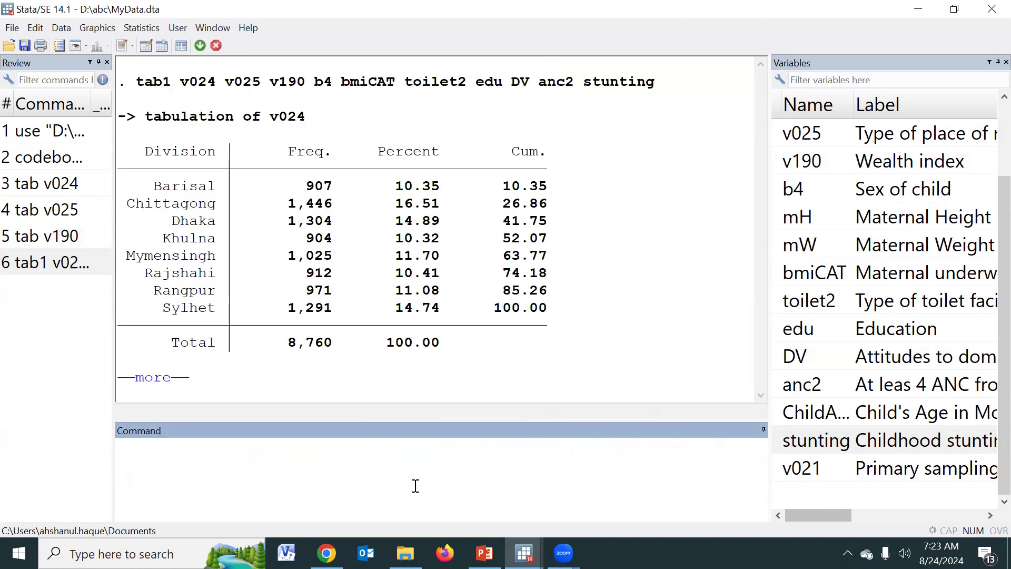
click(158, 383)
click(158, 384)
click(158, 383)
click(158, 383)
click(158, 383)
drag(757, 369, 762, 86)
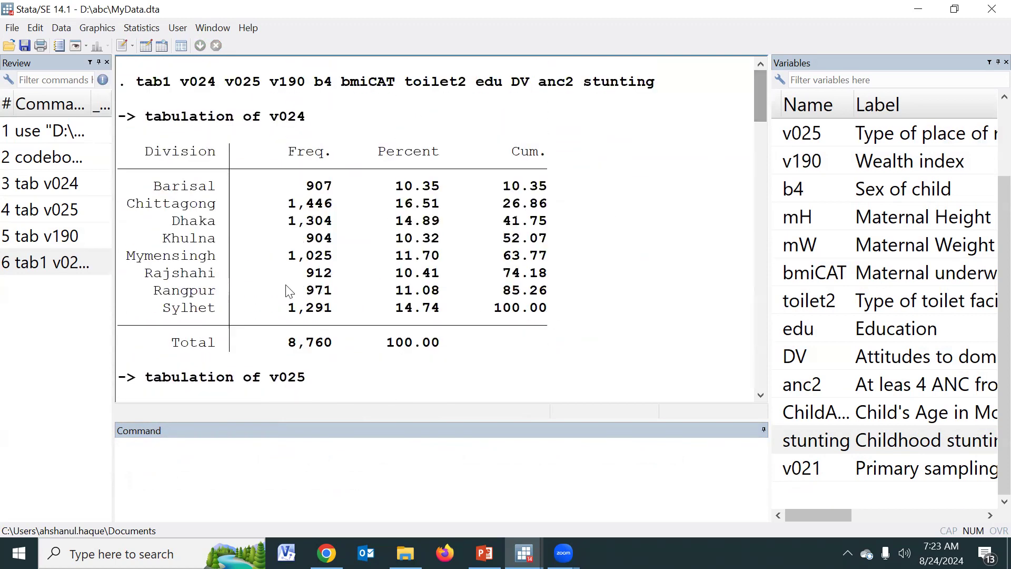
scroll(288, 291, down, 2)
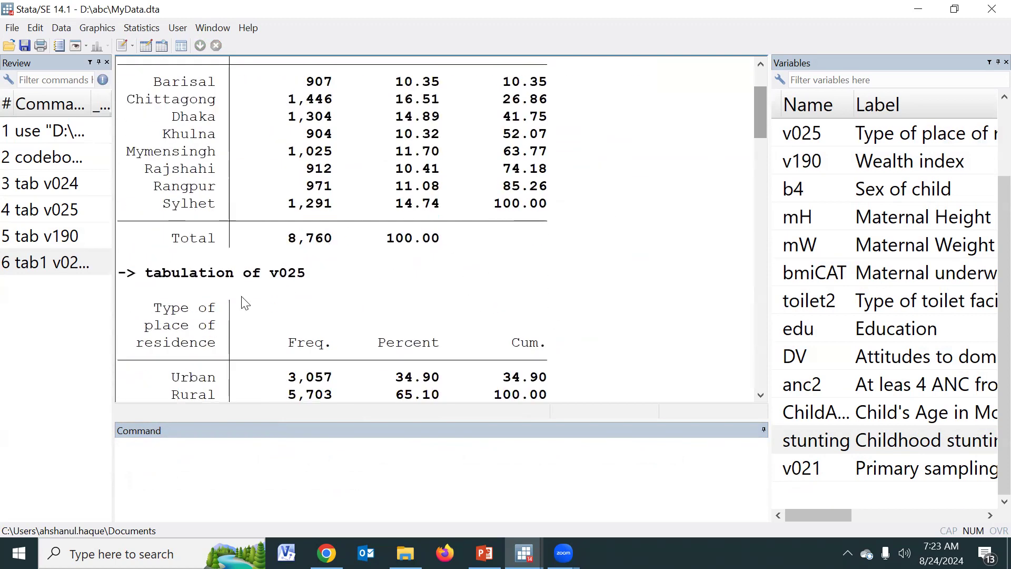
scroll(287, 284, down, 15)
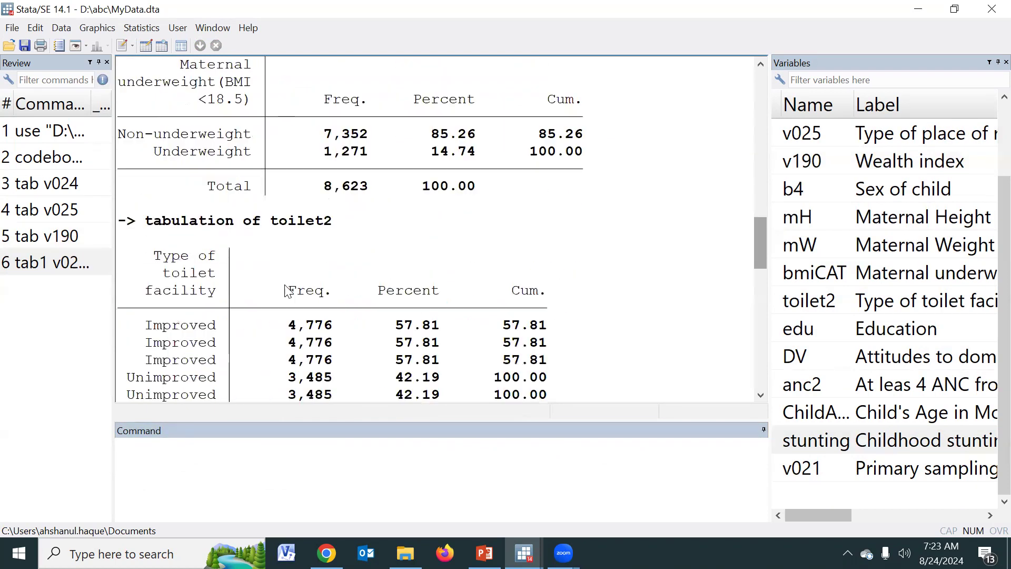
- Cut history commands 2–6 (codebook, three tab, tab1) out of the Review list
click(73, 188)
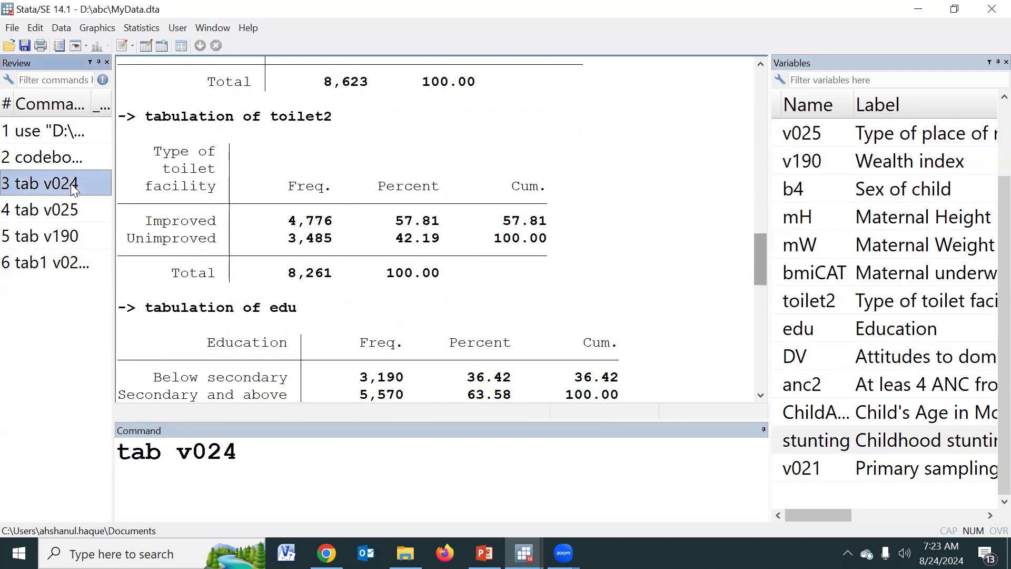
click(70, 164)
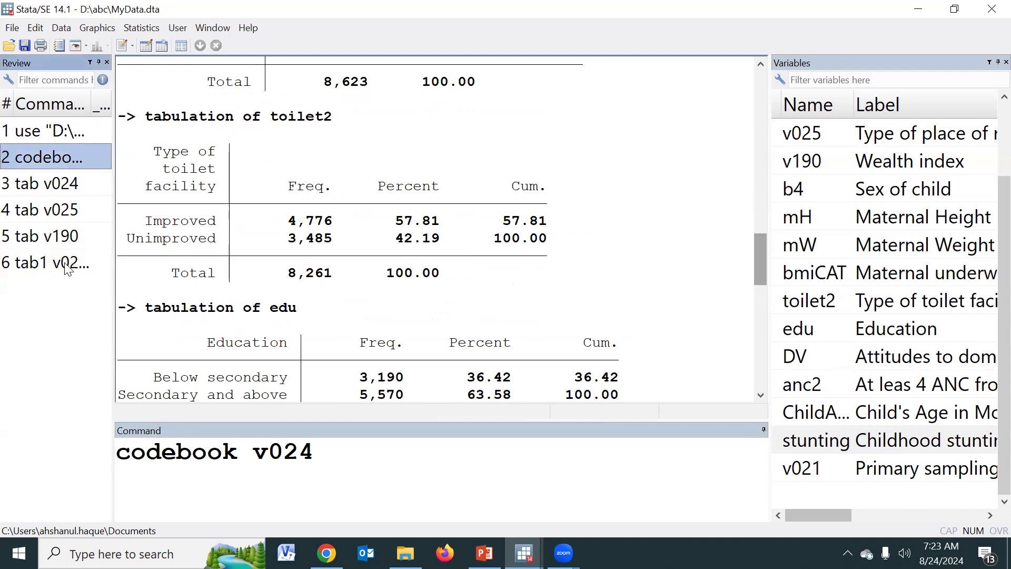
shift+click(67, 267)
key(Delete)
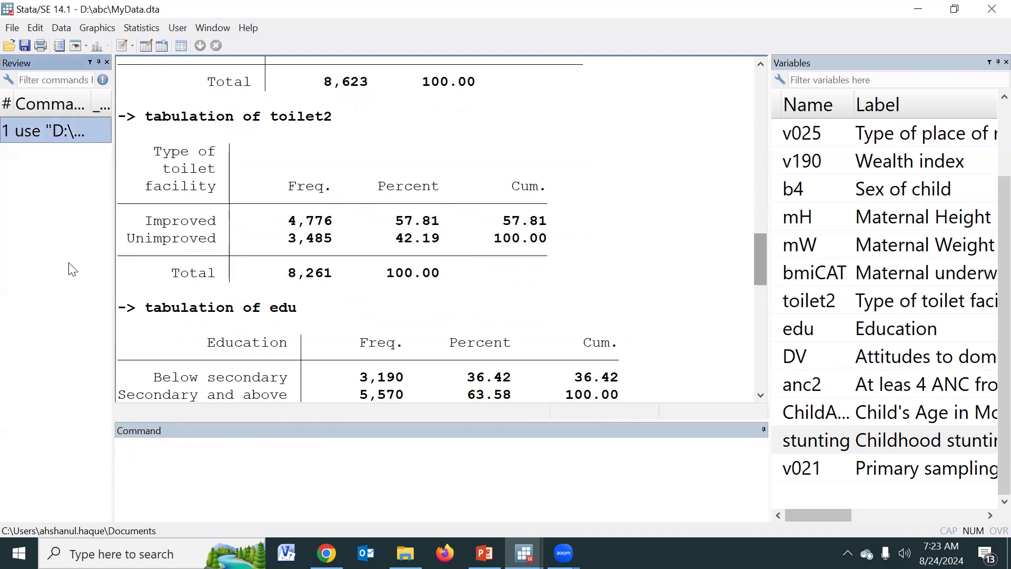
- Paste those five commands into a new Untitled.do do-file with blank lines around them
click(125, 47)
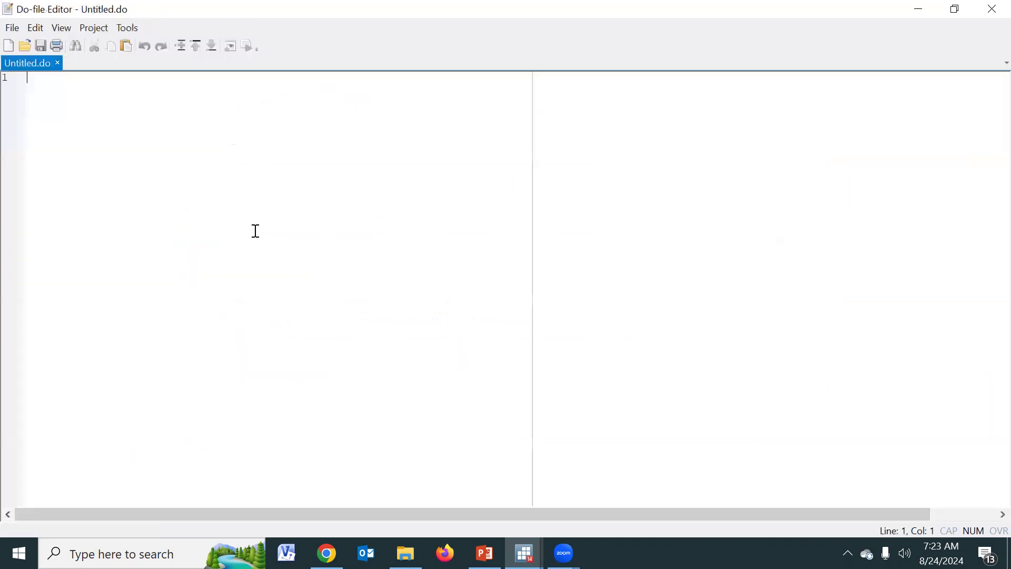
key(Return)
key(Return)
text(codebook v024 tab v024 tab v025 tab v190 tabl v024 v025 v190 b4 bmiCAT toilet2 edu DV anc2 stunting)
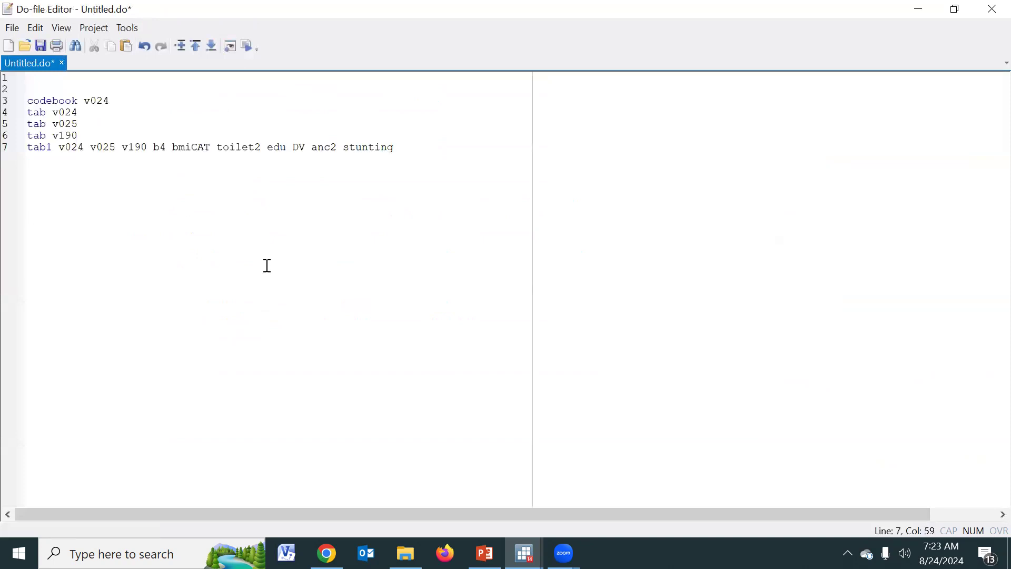
scroll(285, 298, up, 5)
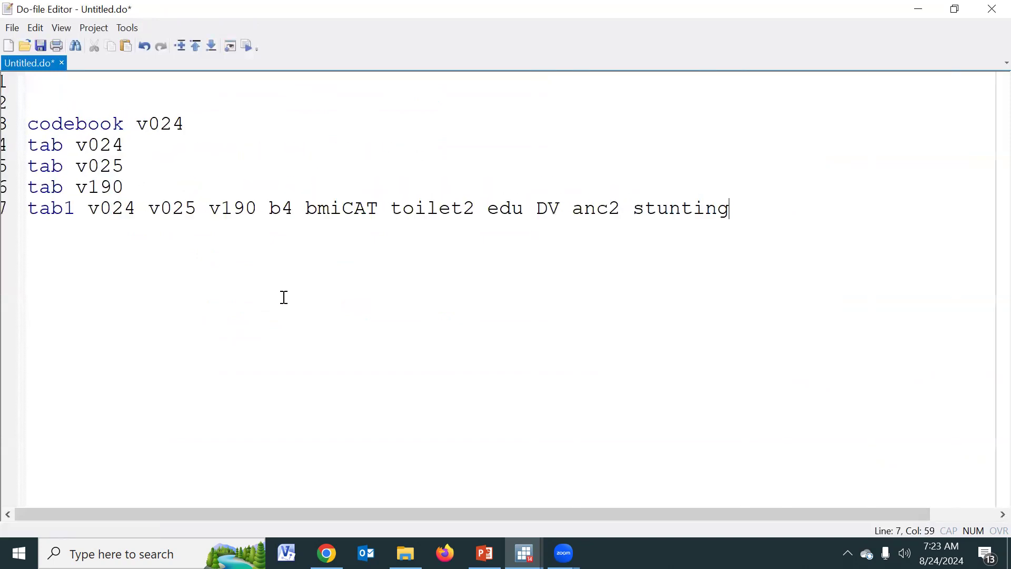
key(Return)
key(Return)
drag(756, 216, 46, 209)
click(409, 384)
key(alt+Tab)
- Clear the results and start a br command with v012, mH and mW
right_click(590, 168)
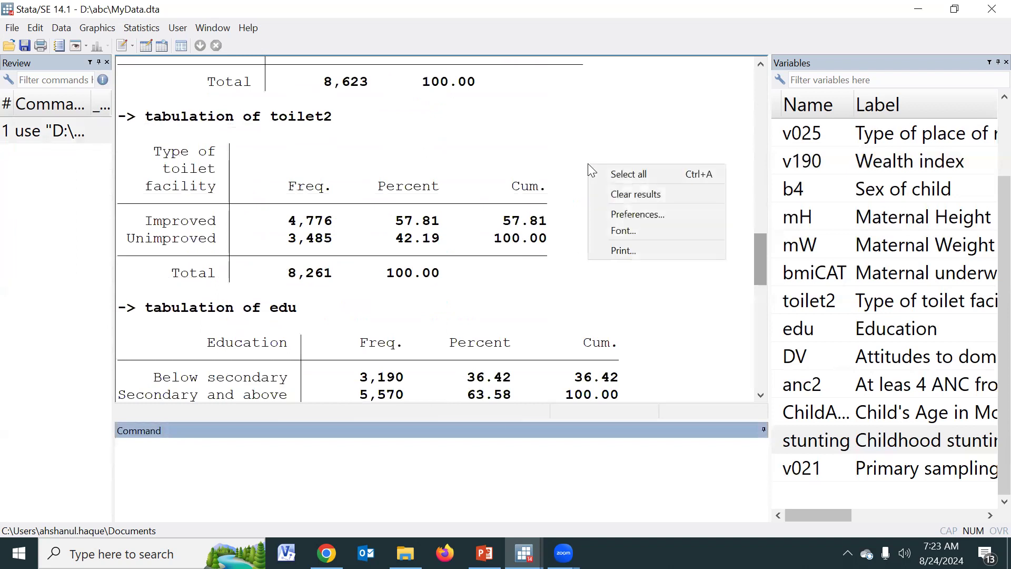
click(632, 195)
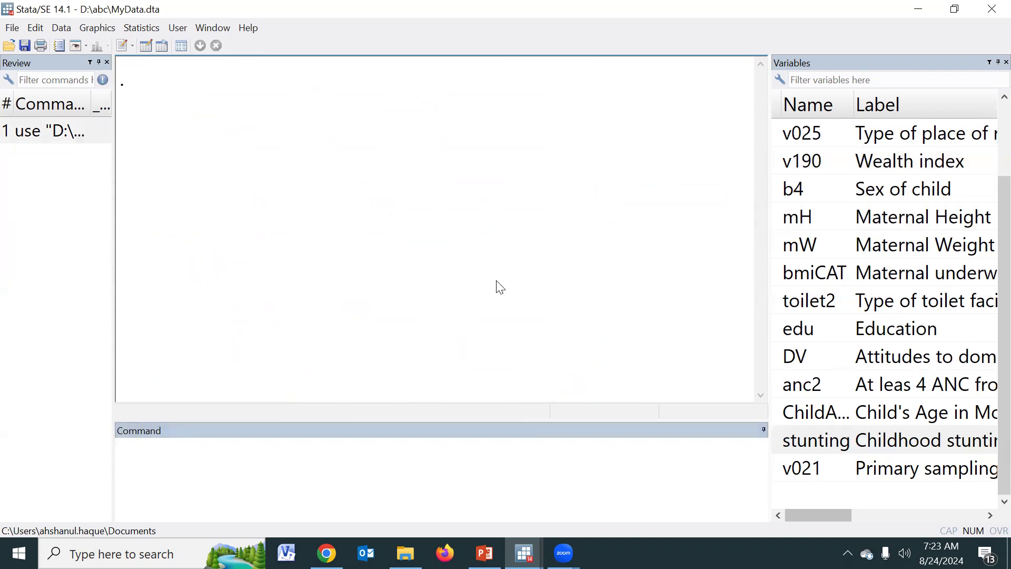
click(441, 461)
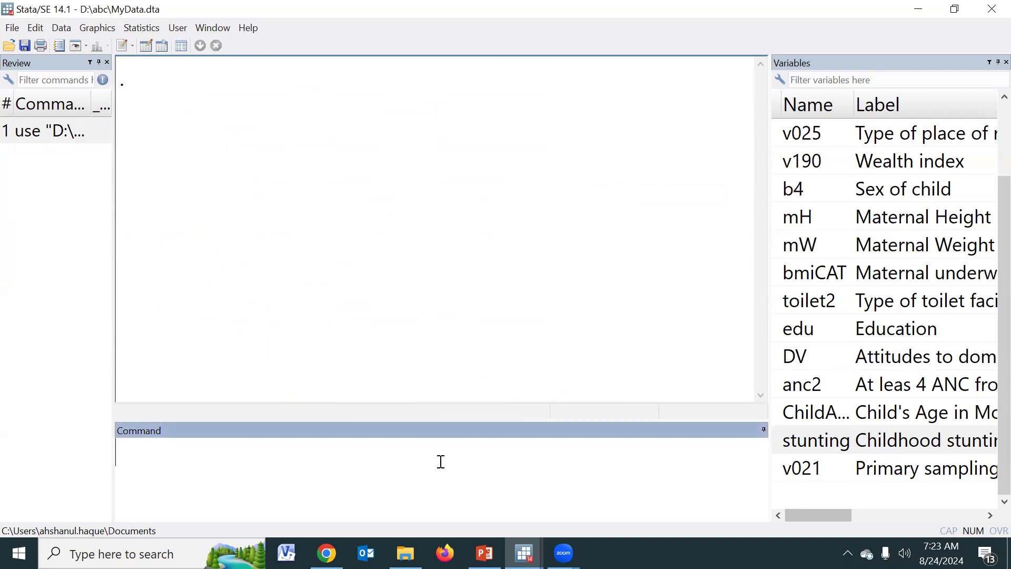
text(br)
scroll(814, 245, up, 1)
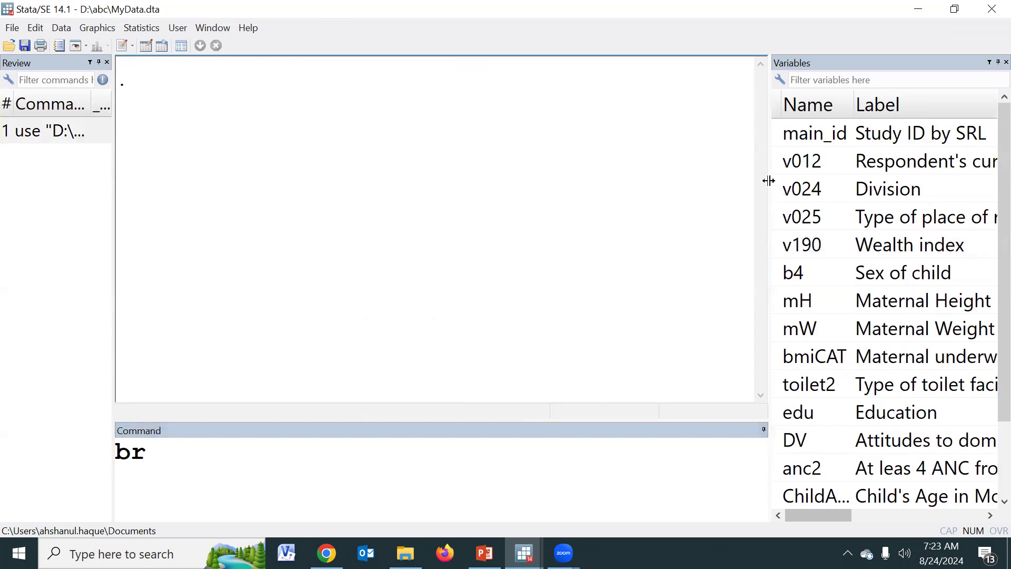
drag(765, 182, 575, 167)
click(583, 161)
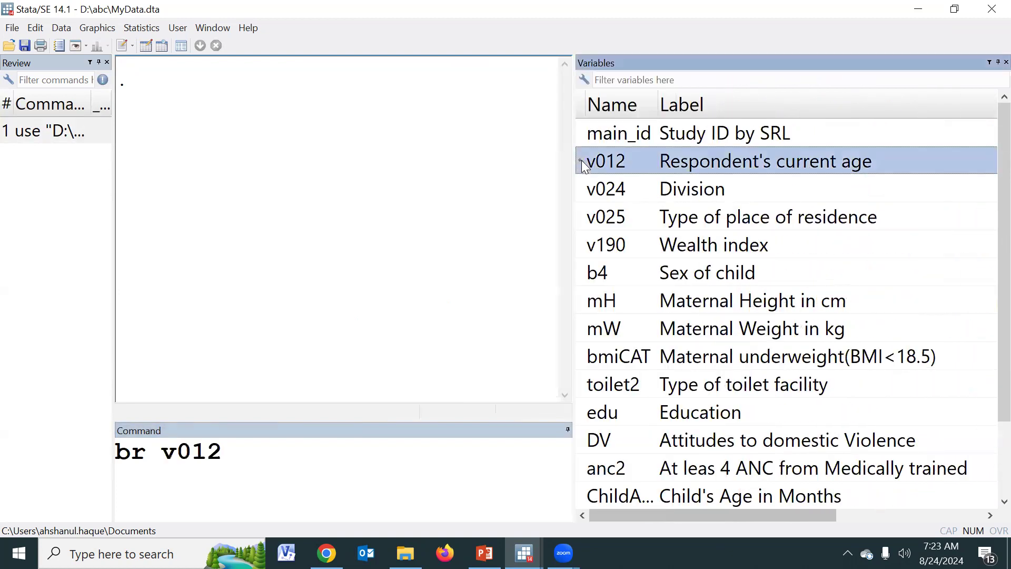
click(583, 300)
click(579, 329)
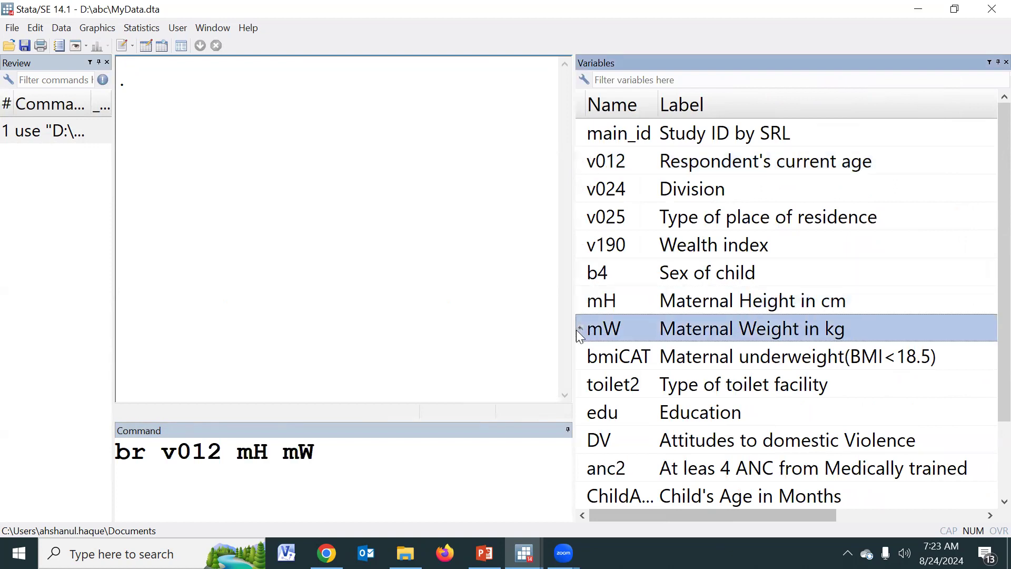
- Swap the stray stunting for ChildAge and run br v012 mH mW ChildAge
click(583, 504)
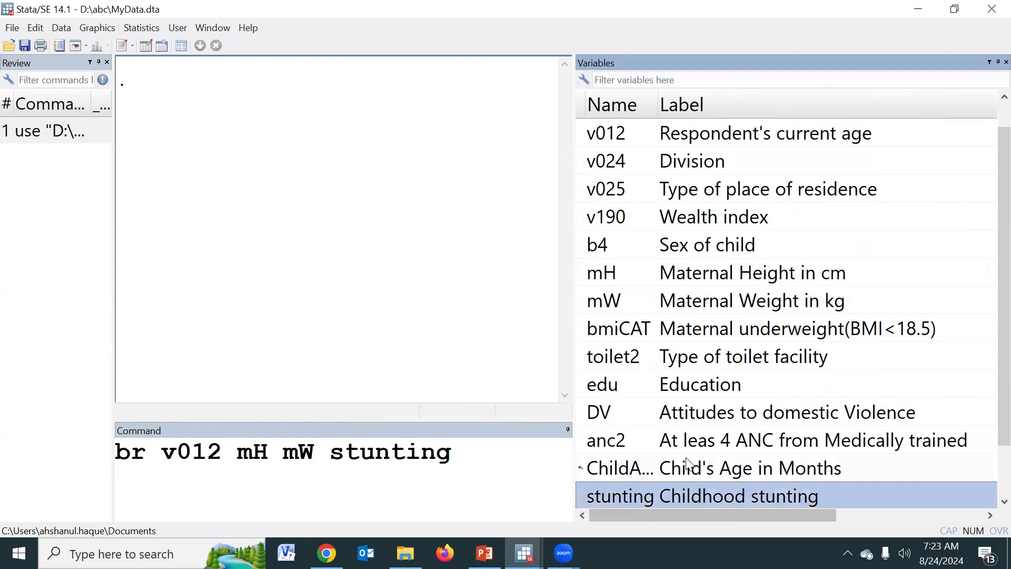
scroll(687, 463, down, 1)
double_click(430, 456)
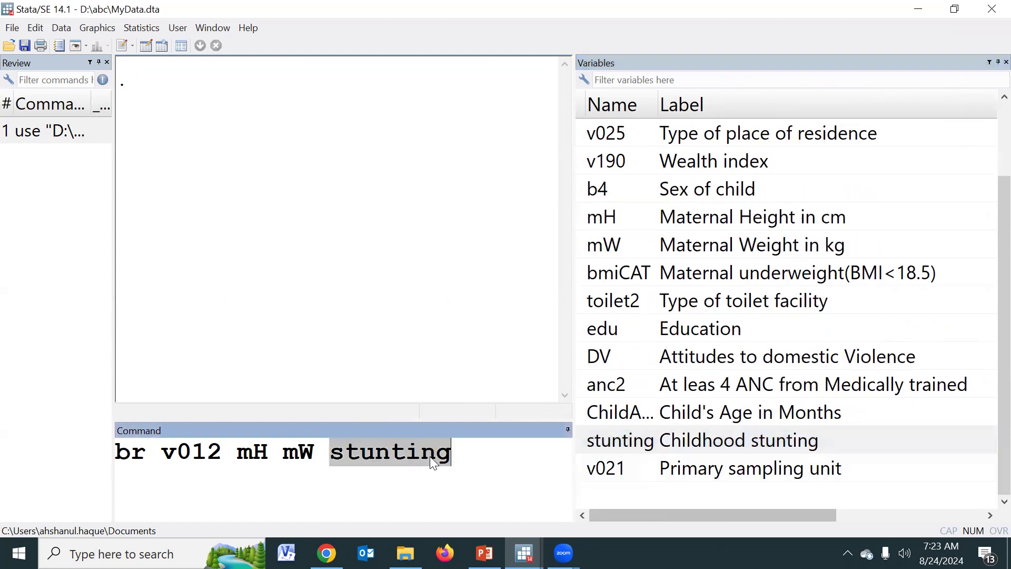
key(BackSpace)
click(590, 413)
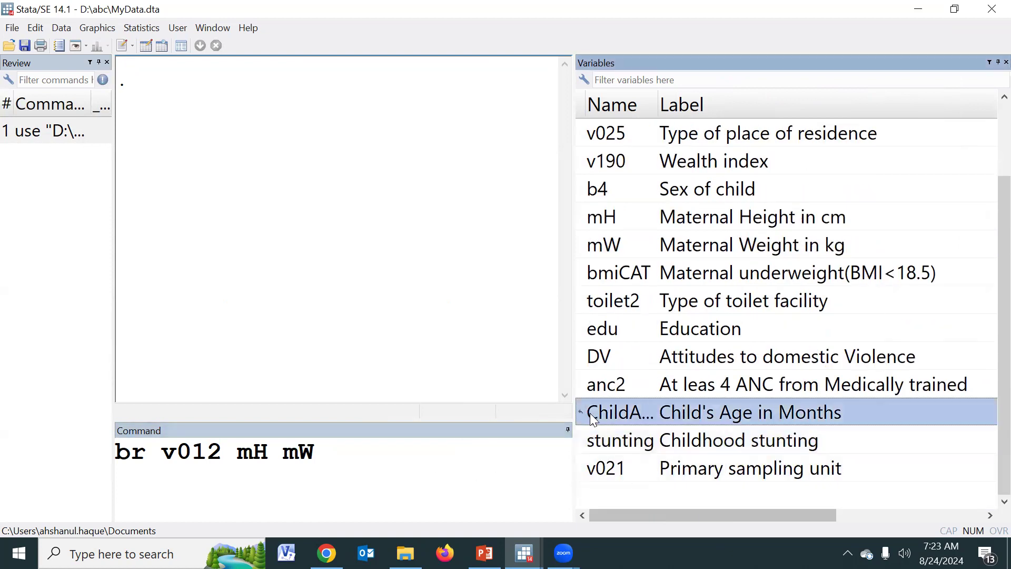
click(580, 411)
scroll(687, 449, up, 1)
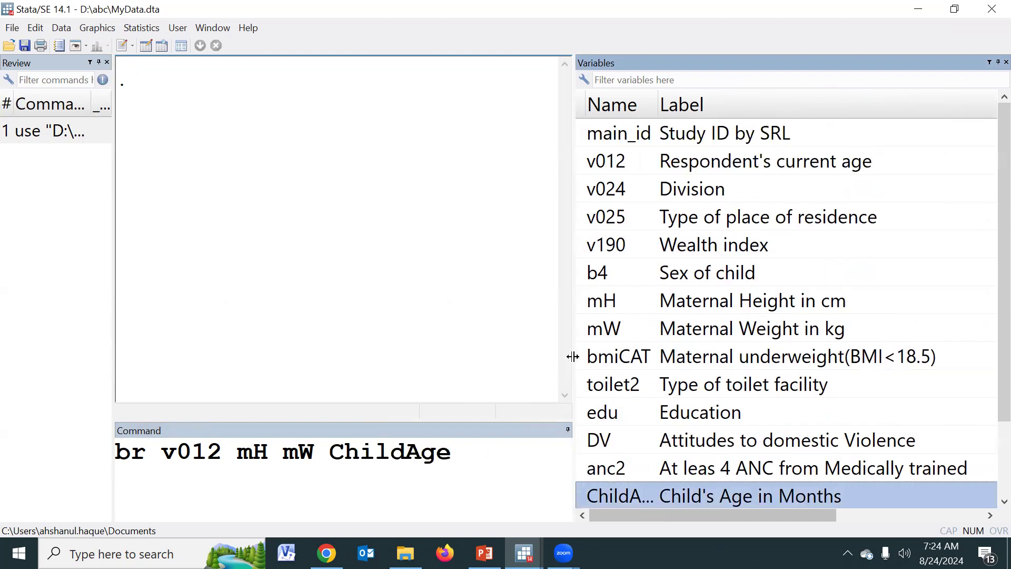
drag(573, 357, 796, 301)
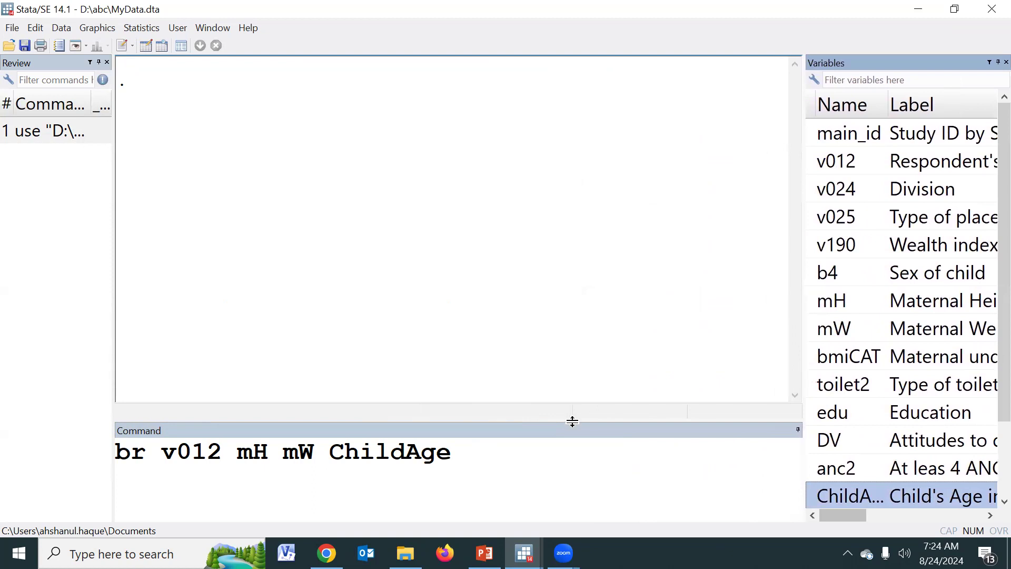
click(545, 462)
key(Return)
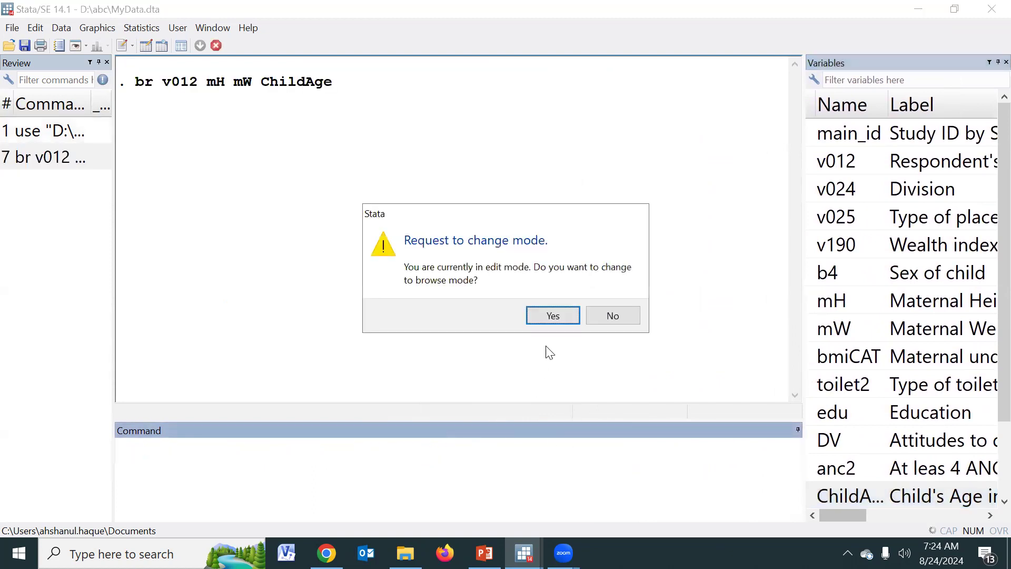
click(563, 315)
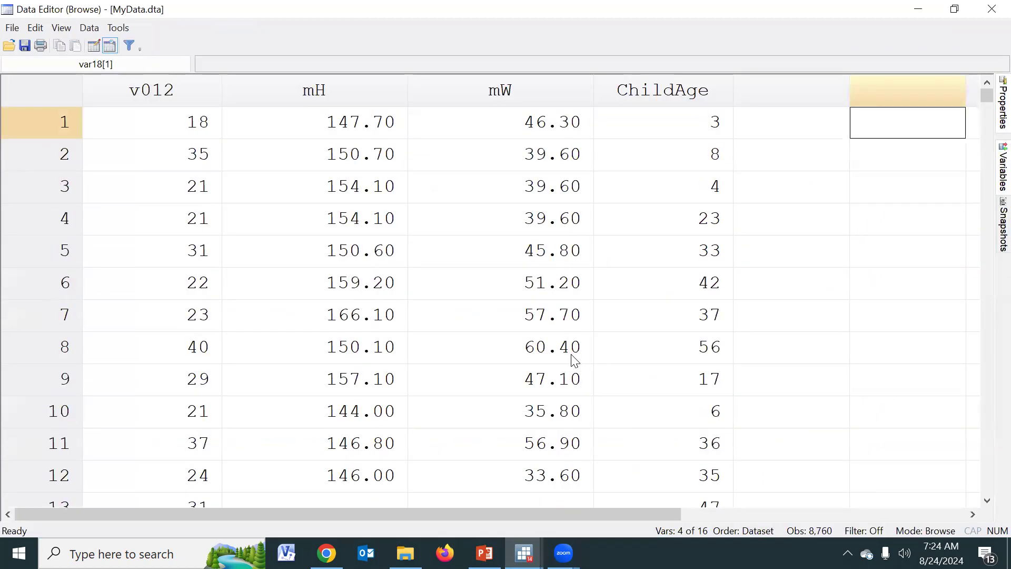
click(992, 9)
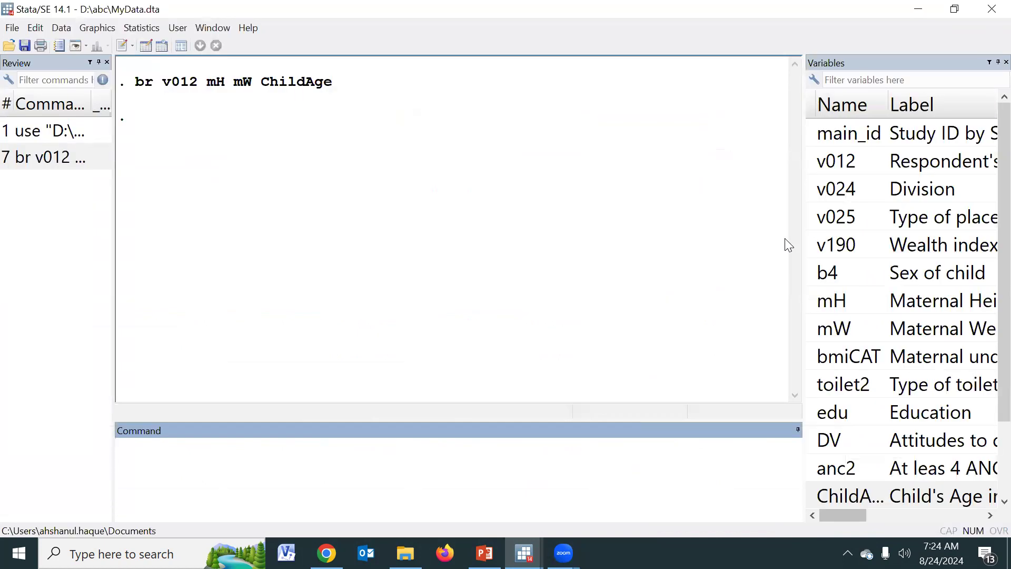
- Run sum v012 and note its observation count, standard deviation and minimum 15
click(209, 459)
text(sum)
double_click(813, 165)
key(Return)
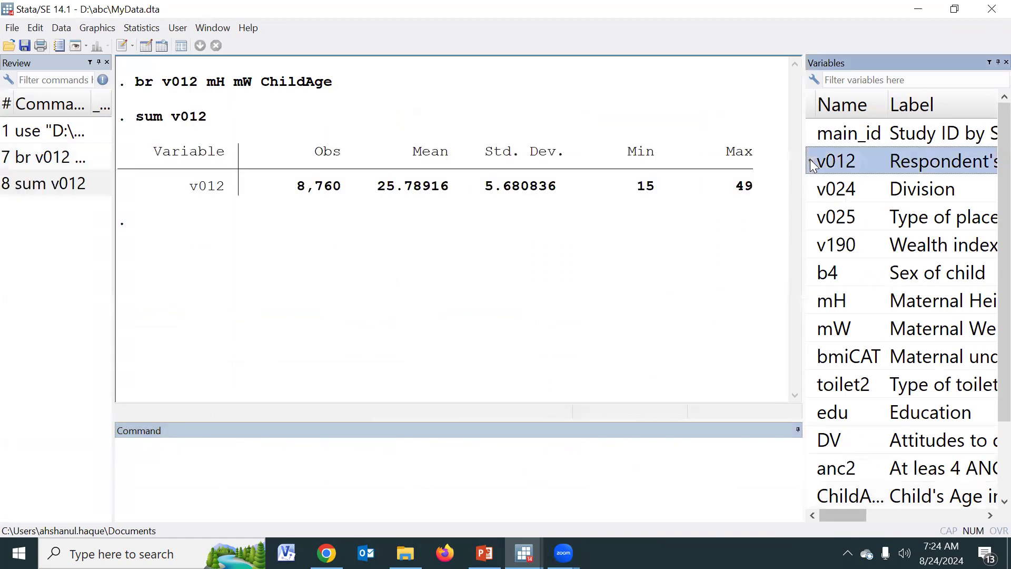
drag(297, 189, 556, 191)
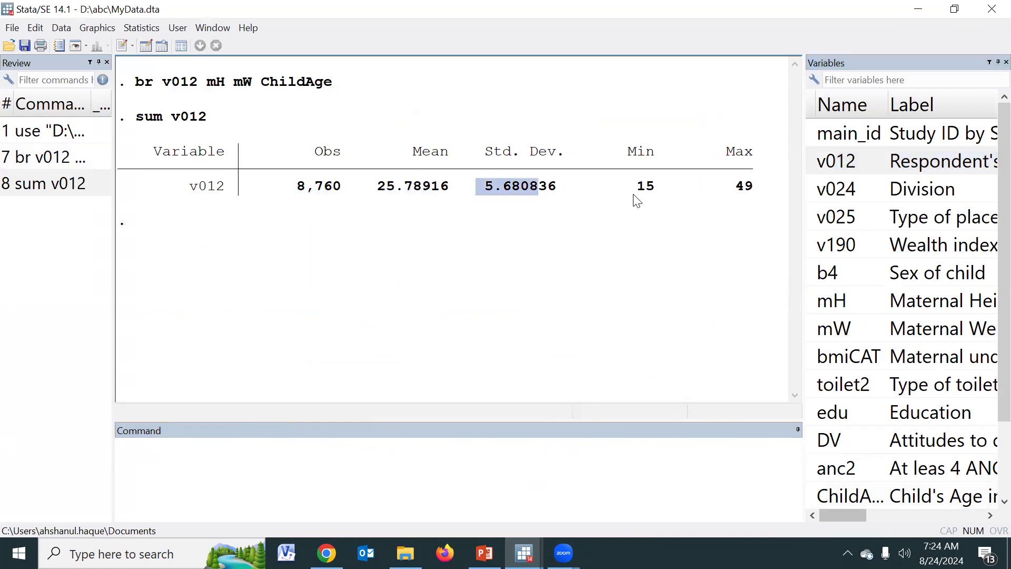
drag(634, 192, 652, 194)
- Extend the summary to v012, mH, mW and ChildAge and run it
click(62, 188)
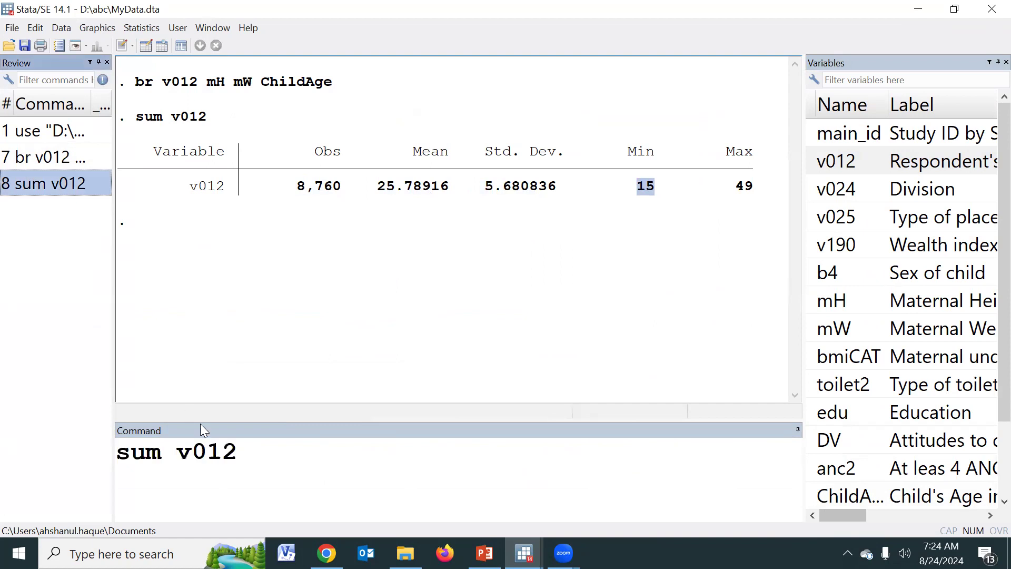
click(271, 454)
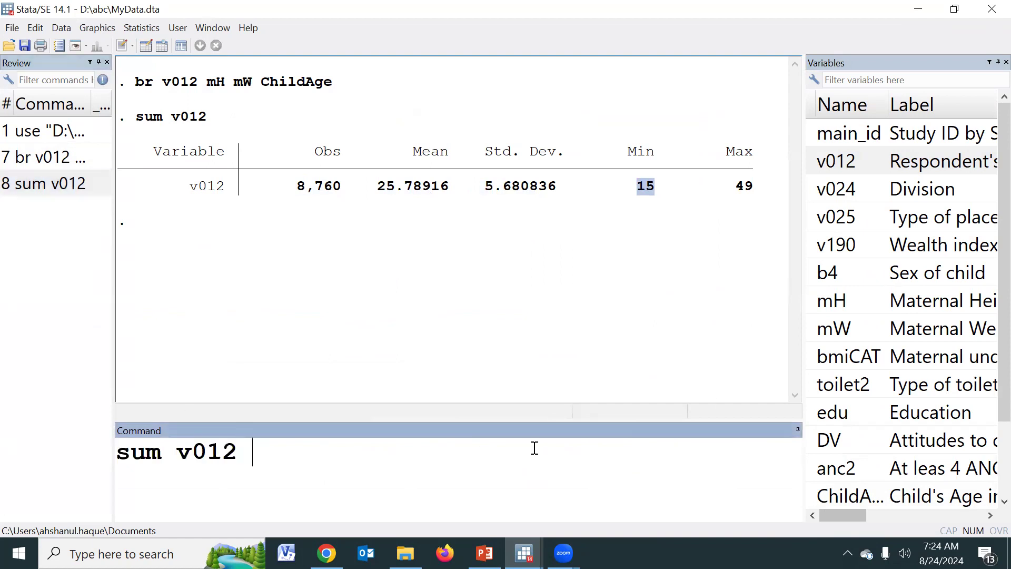
click(818, 306)
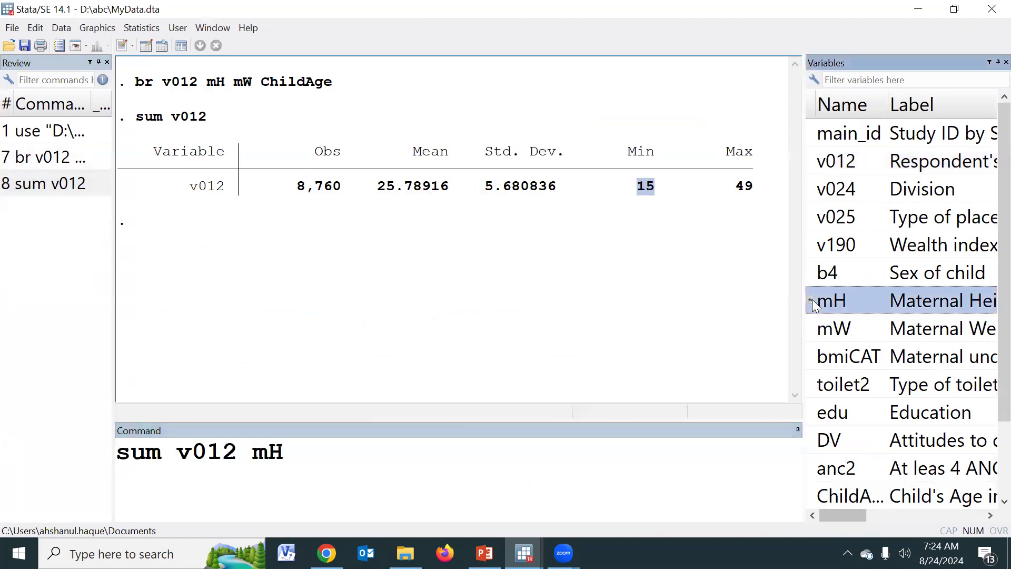
click(815, 331)
scroll(843, 394, down, 1)
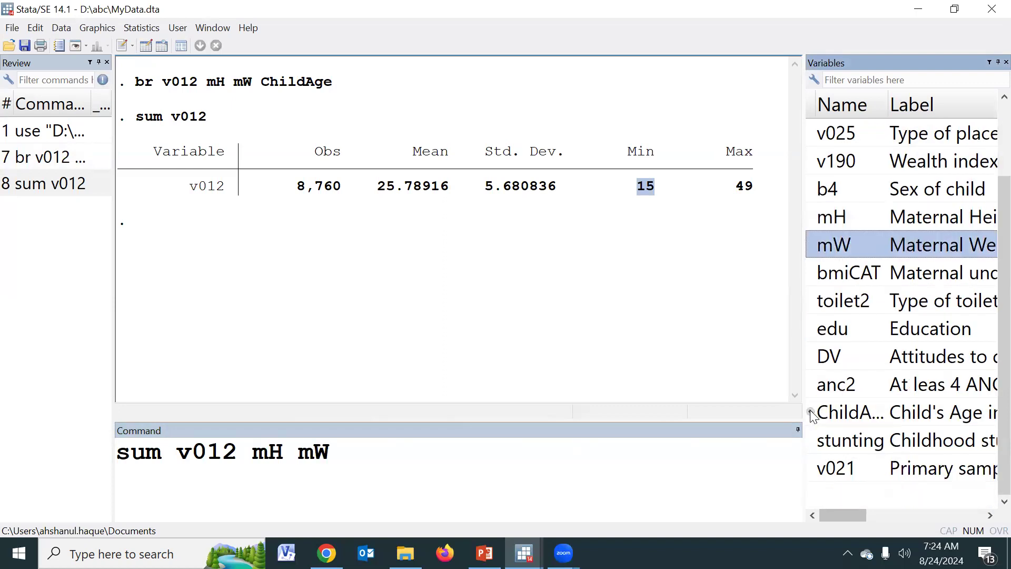
click(832, 412)
click(647, 468)
key(Return)
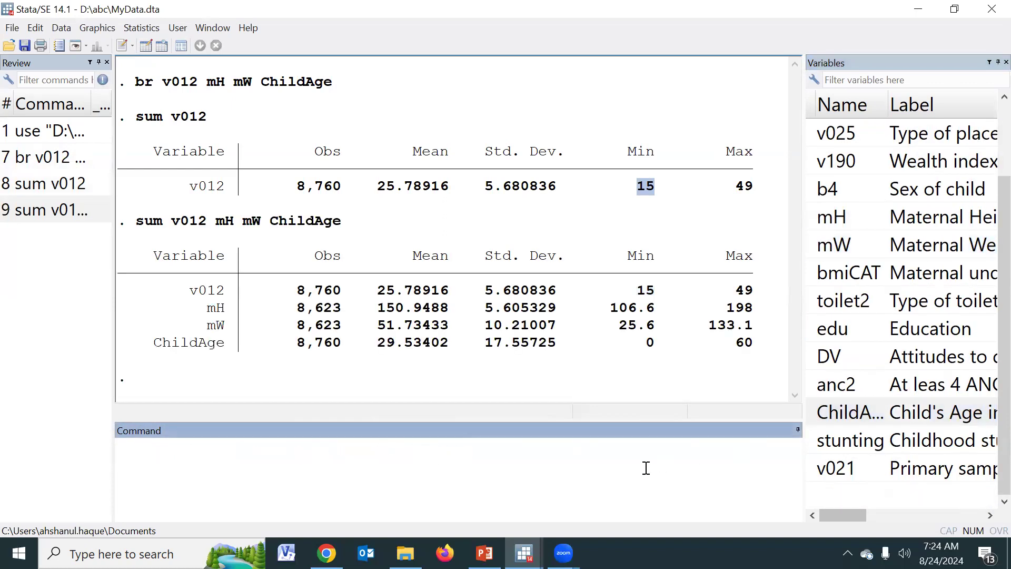
drag(297, 290, 395, 293)
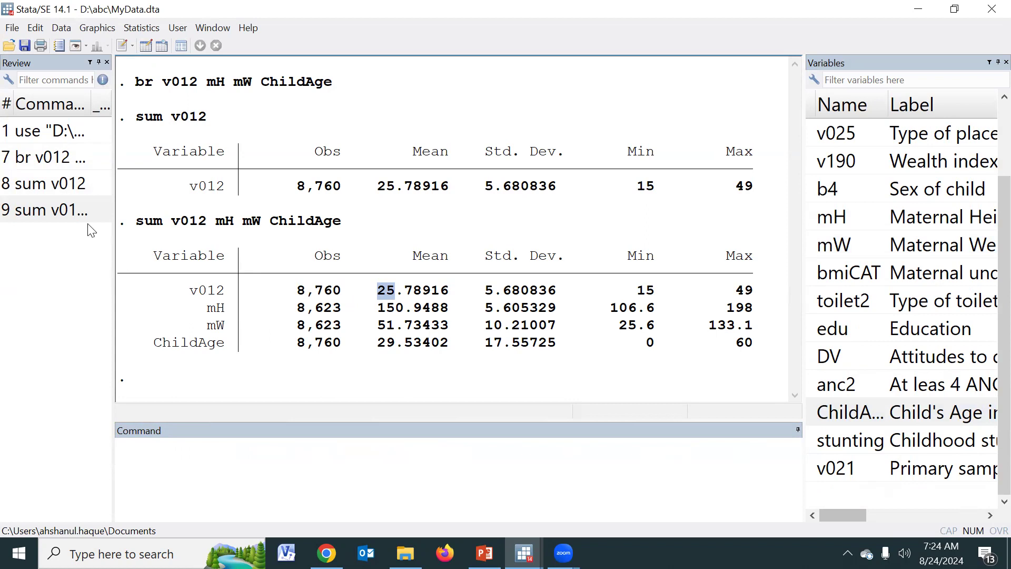
- Edit the recalled command into sum v012, detail
click(79, 184)
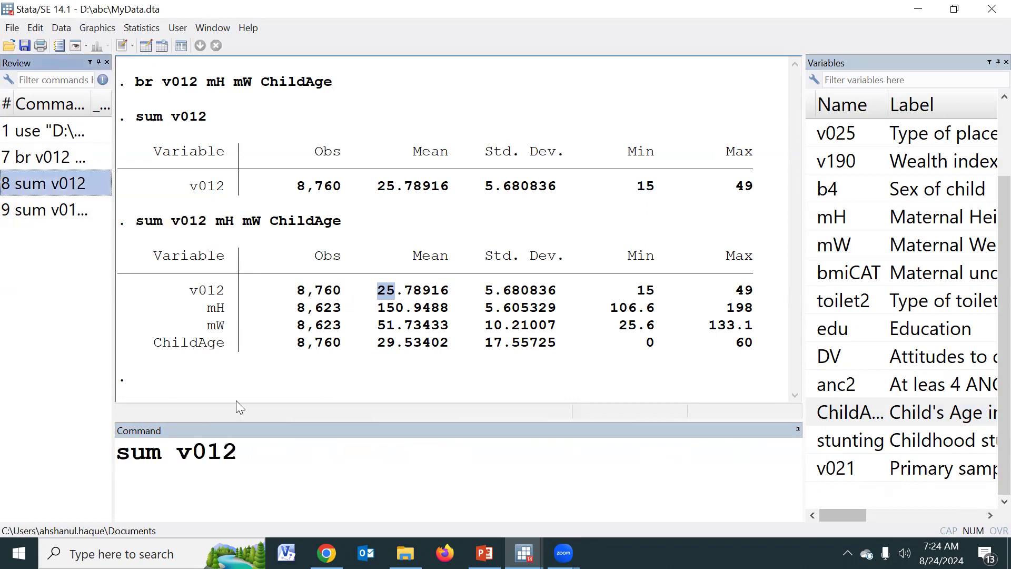
click(274, 463)
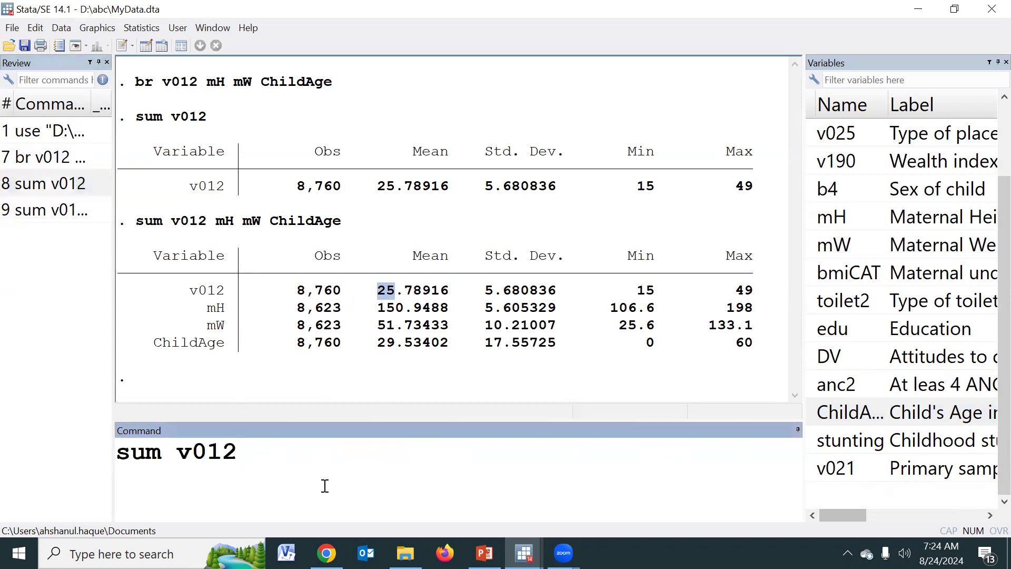
text(,)
text(deaton)
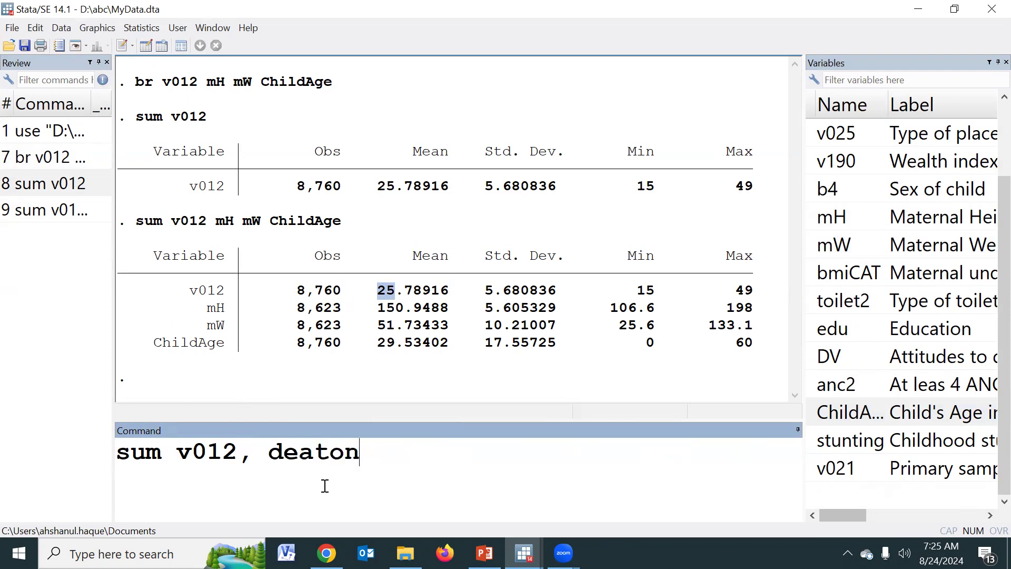
key(BackSpace)
key(BackSpace)
key(BackSpace)
key(BackSpace)
text(tainl)
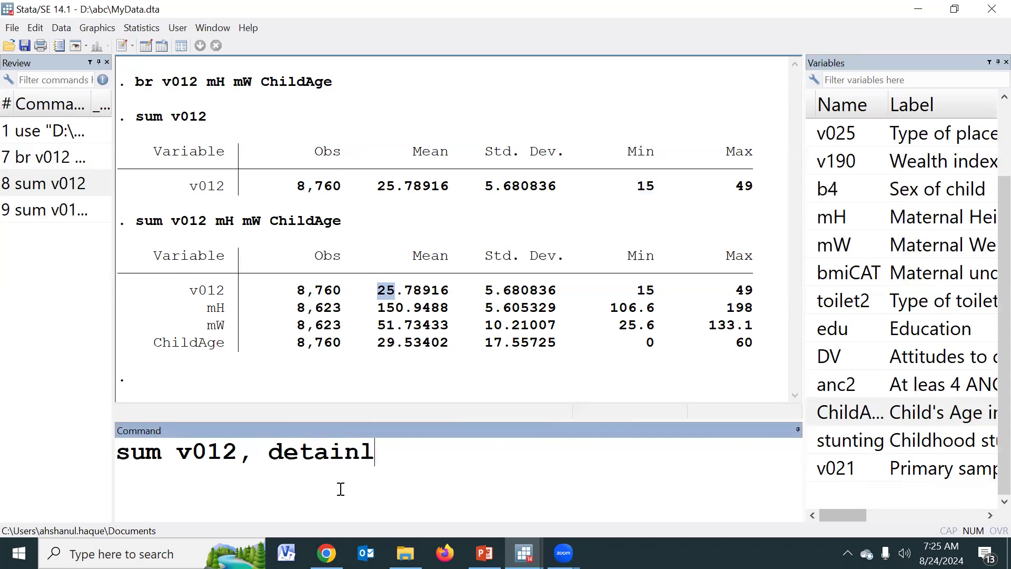
key(BackSpace)
key(BackSpace)
text(l)
- Clear the results and run the detailed summary, noting percentiles 1% = 16 and 25% = 21
right_click(394, 186)
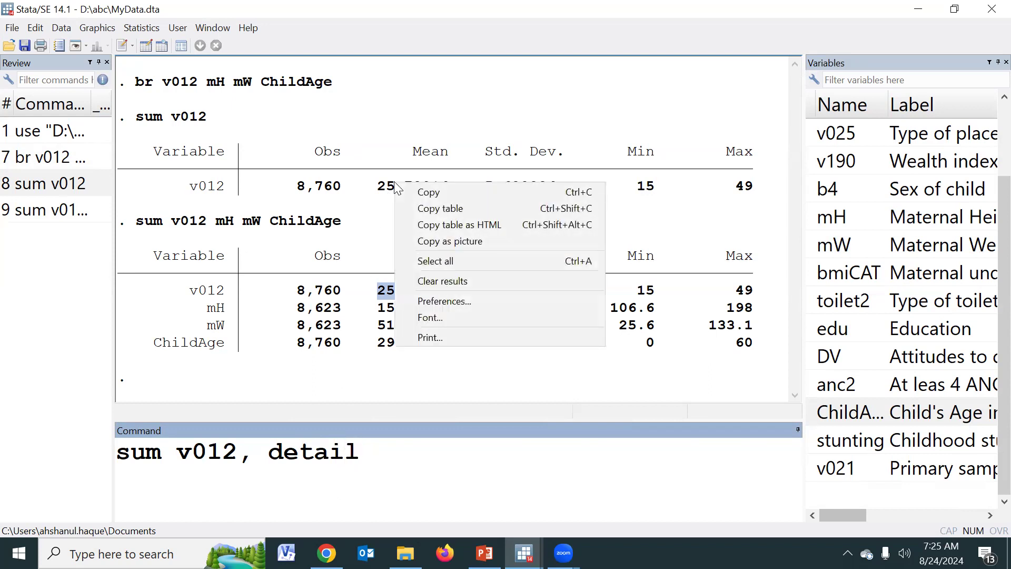
click(447, 283)
drag(363, 453, 106, 458)
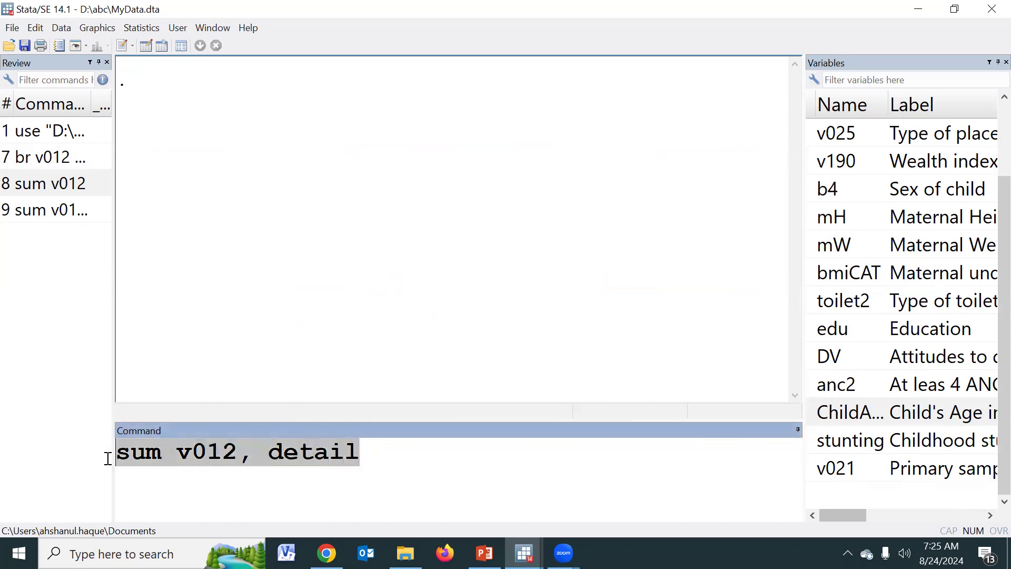
click(390, 453)
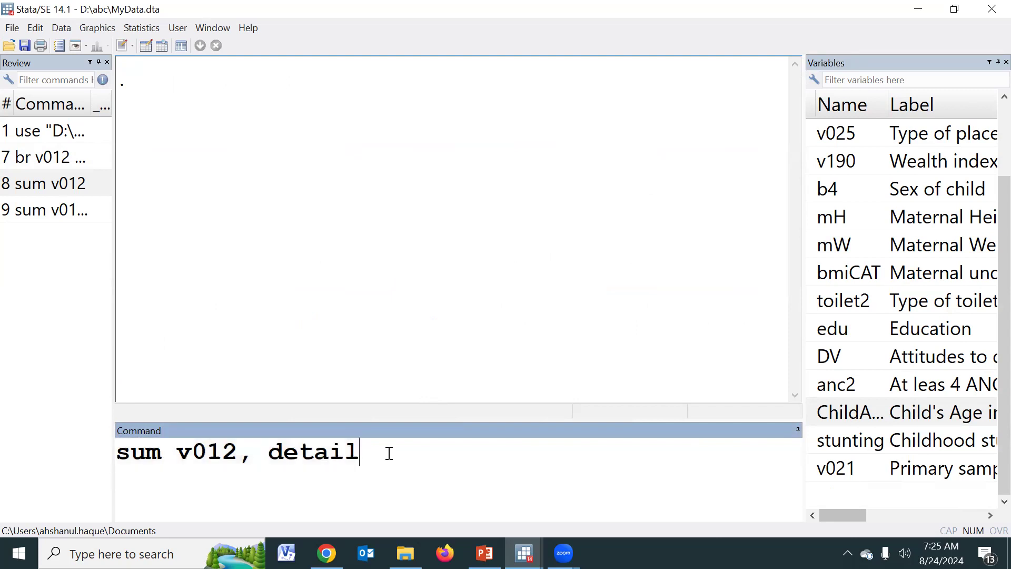
key(Return)
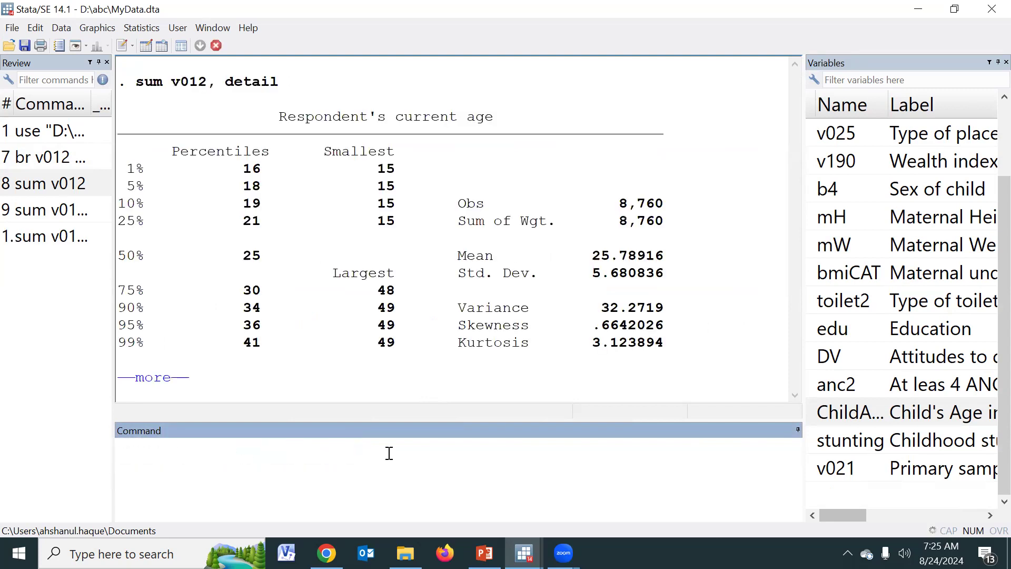
click(166, 386)
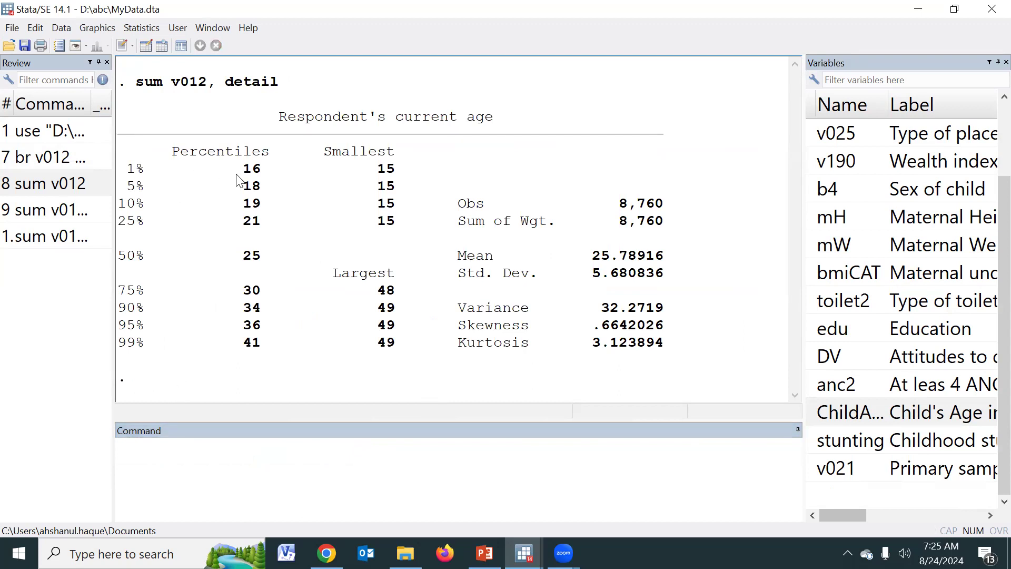
drag(243, 174, 259, 174)
drag(244, 221, 261, 222)
double_click(253, 256)
drag(120, 257, 256, 258)
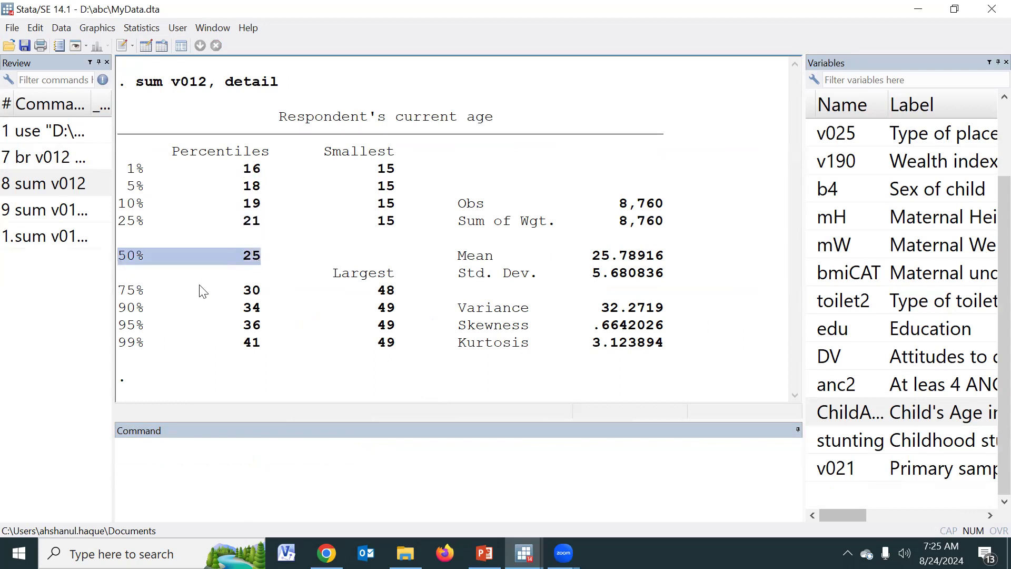
drag(119, 291, 255, 290)
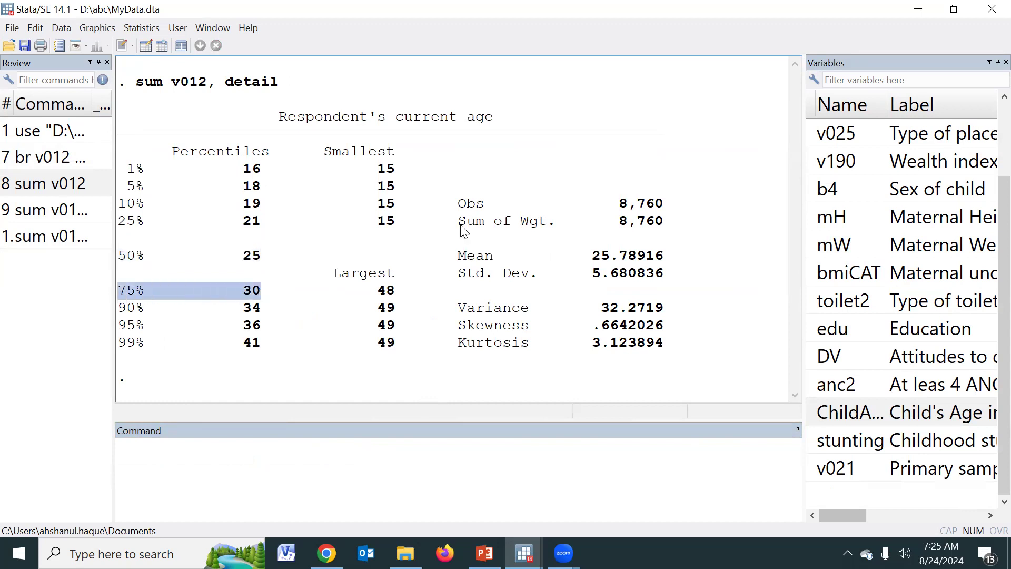
double_click(388, 174)
double_click(404, 344)
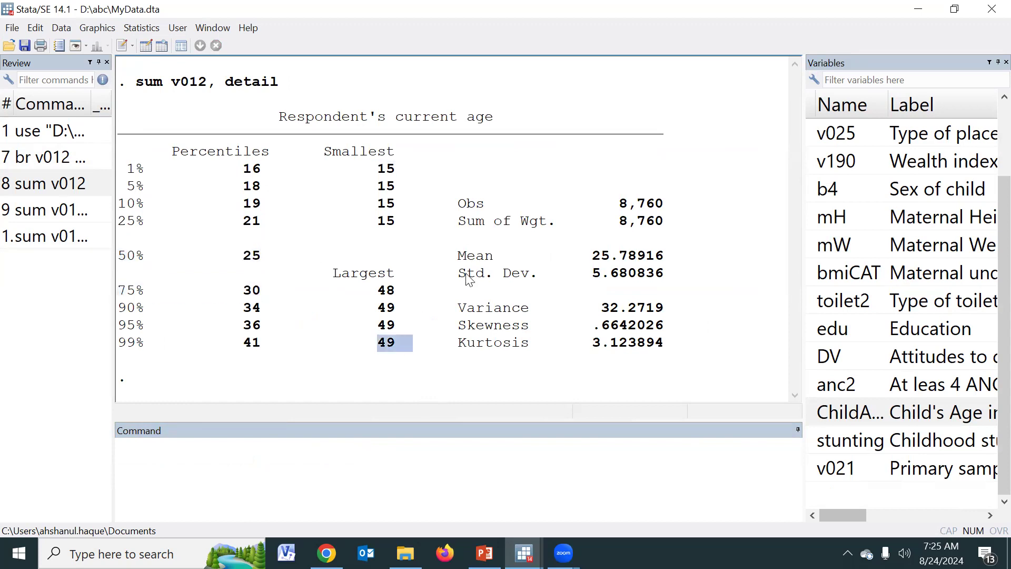
drag(619, 204, 665, 205)
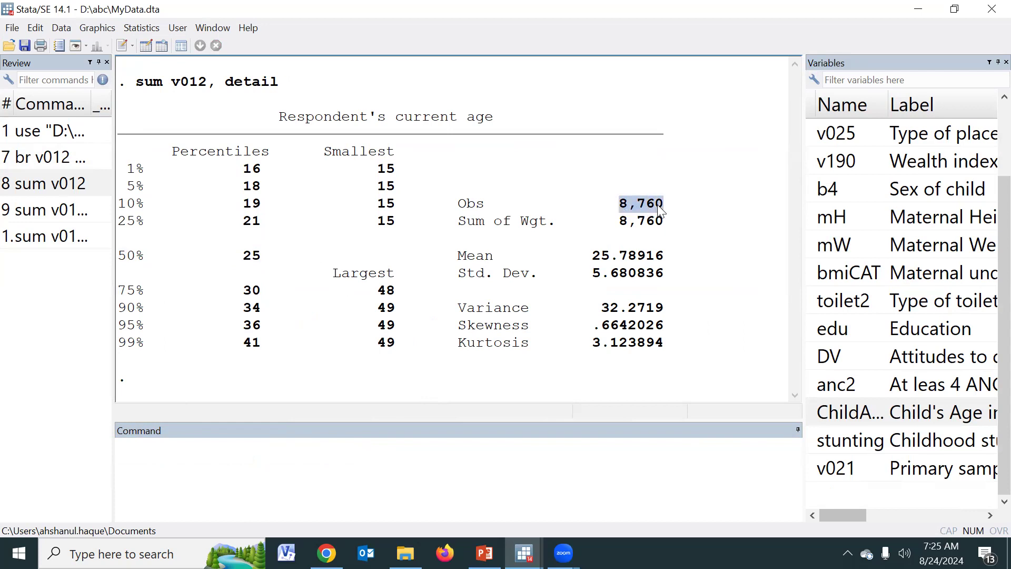
drag(584, 256, 679, 260)
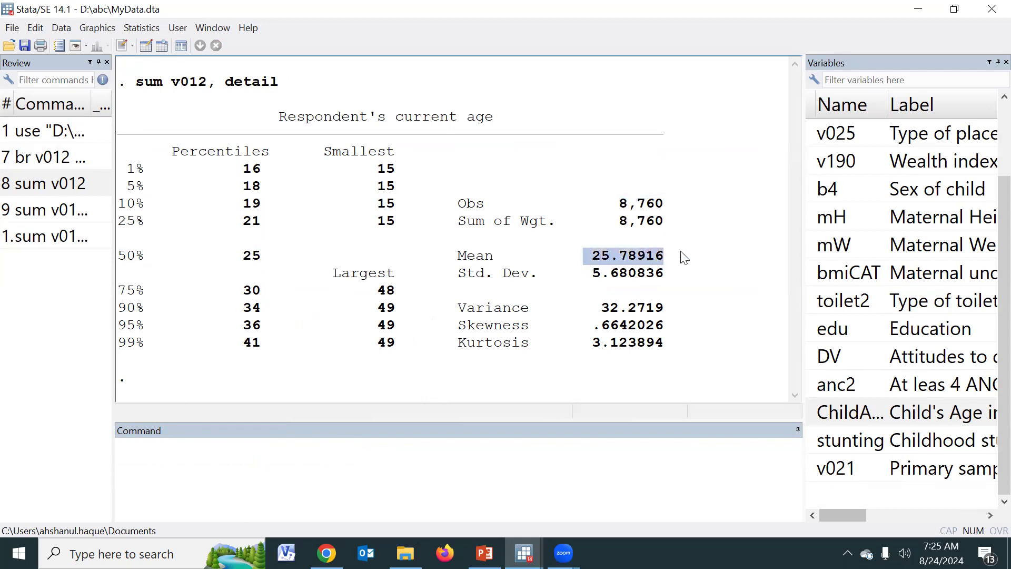
drag(585, 274, 663, 275)
drag(606, 324, 609, 357)
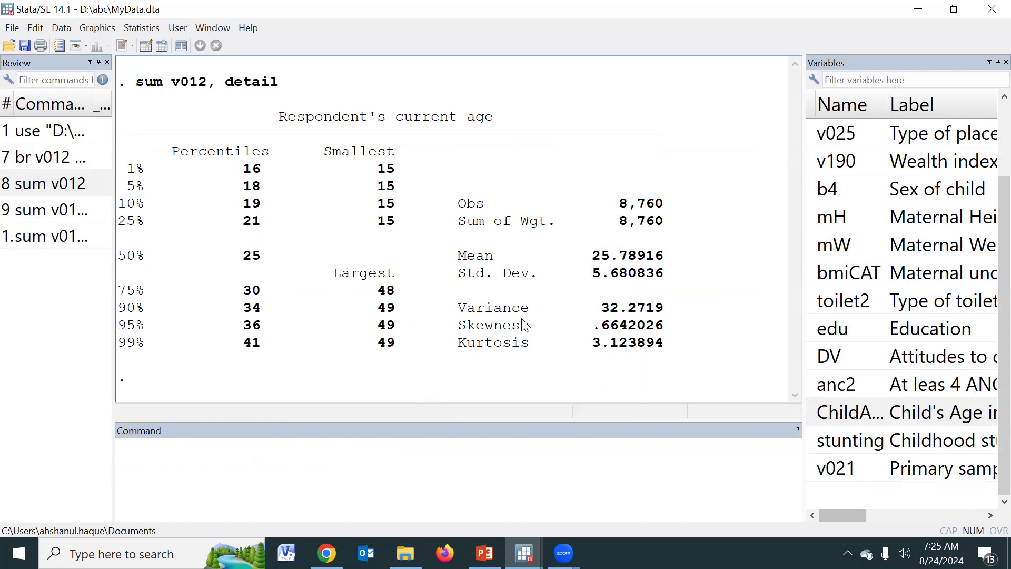
- Move the three sum v012 commands from the history into lines 9–11 of the do-file
click(63, 183)
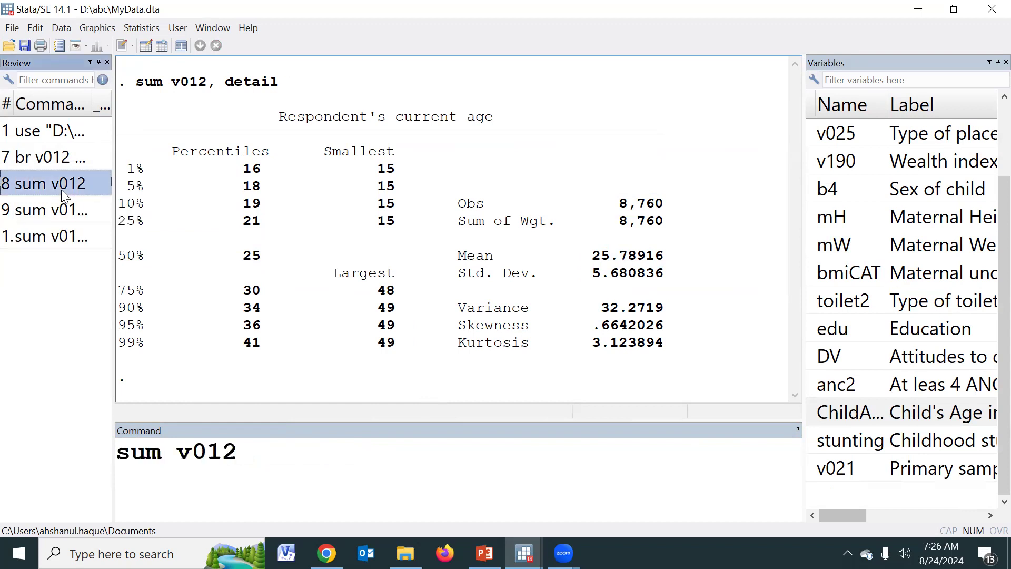
shift+click(63, 237)
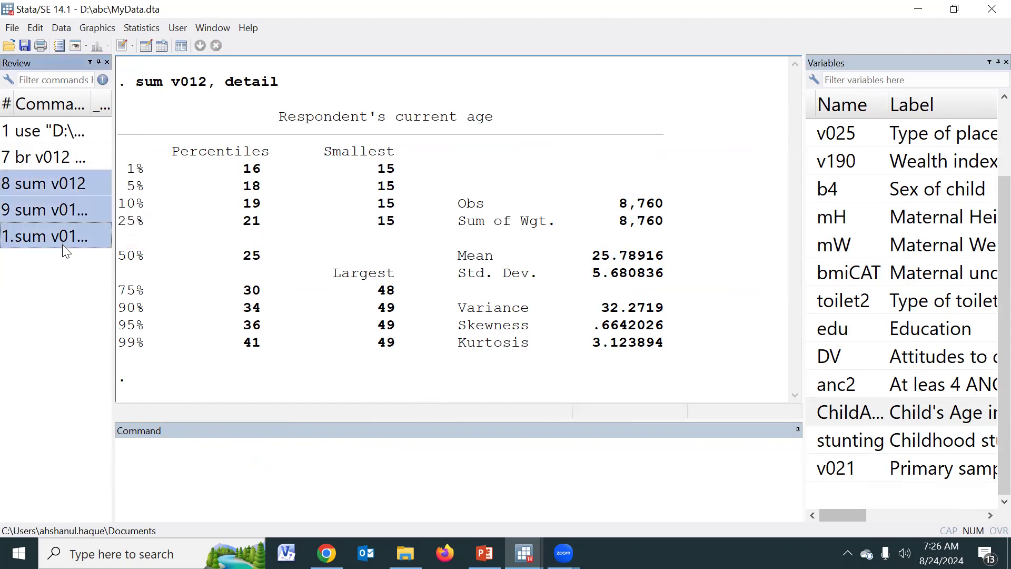
key(Delete)
key(ctrl+9)
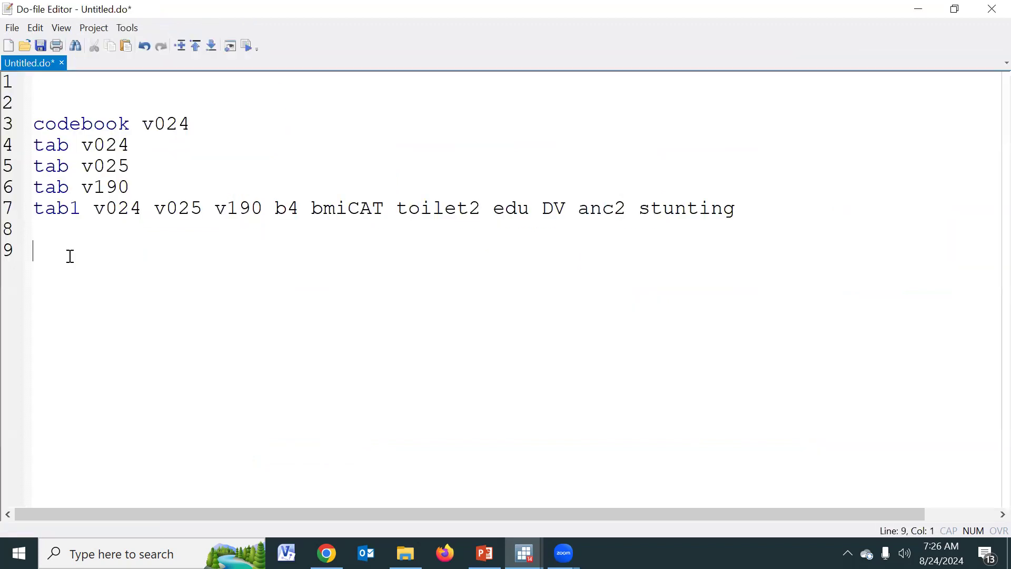
text(sum v012 sum v012 mH mW ChildAge sum v012, detail)
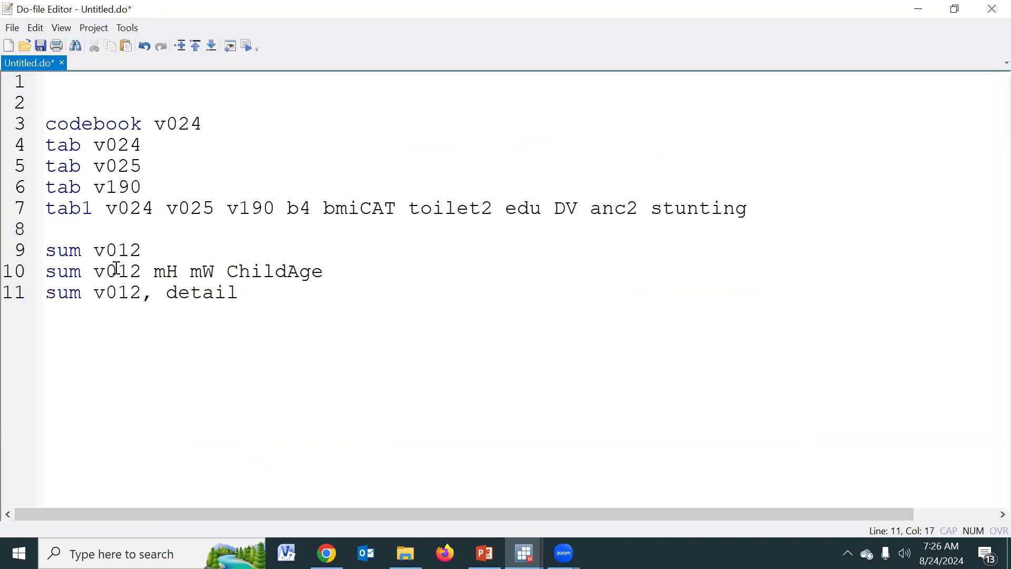
key(Return)
key(Return)
key(alt+Tab)
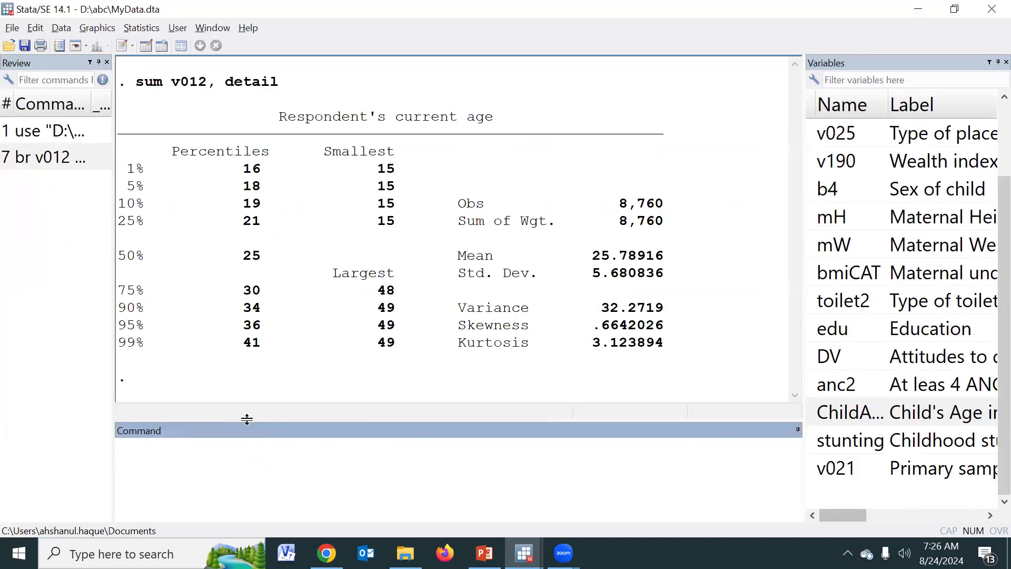
right_click(349, 211)
- Clear results and run mean v012 mH mW, marking v012's mean 25.76679 and its 95% CI
click(380, 240)
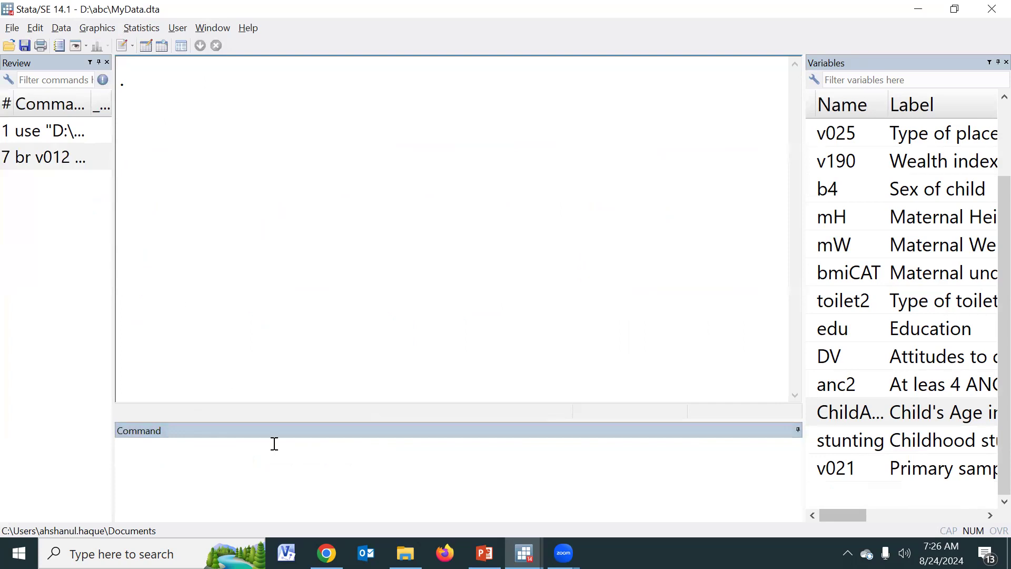
click(289, 478)
text(mean)
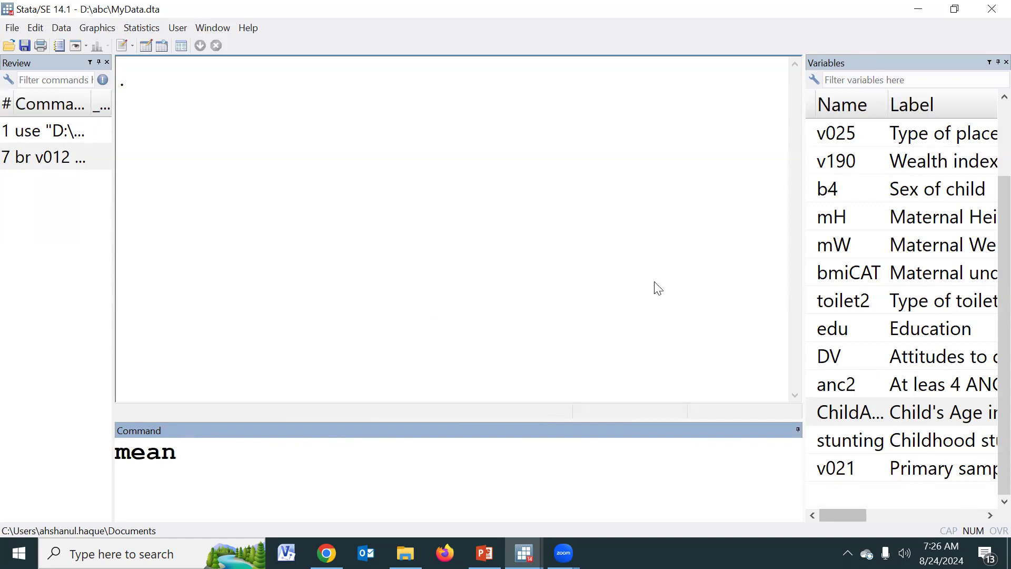
scroll(845, 266, up, 3)
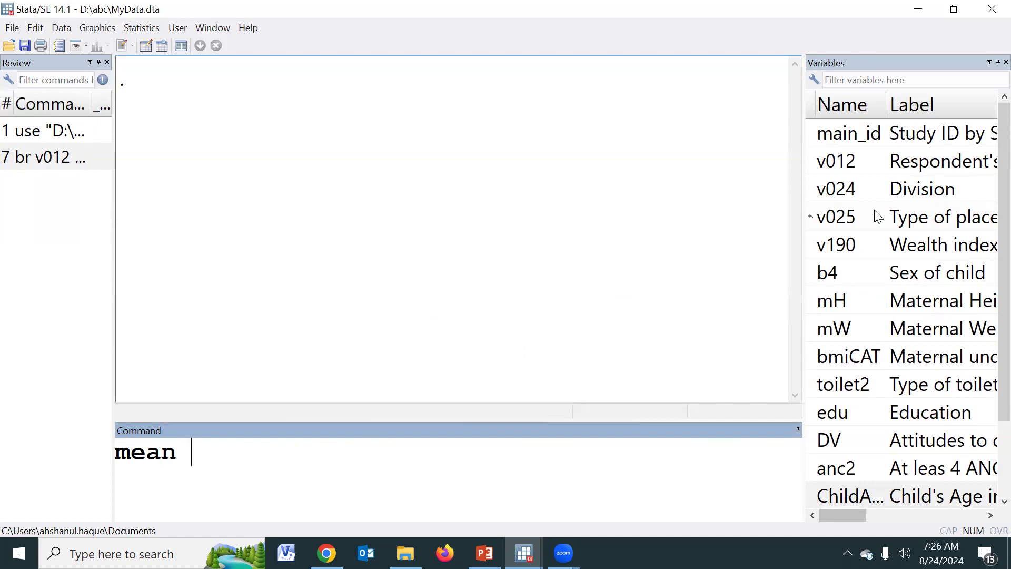
click(814, 163)
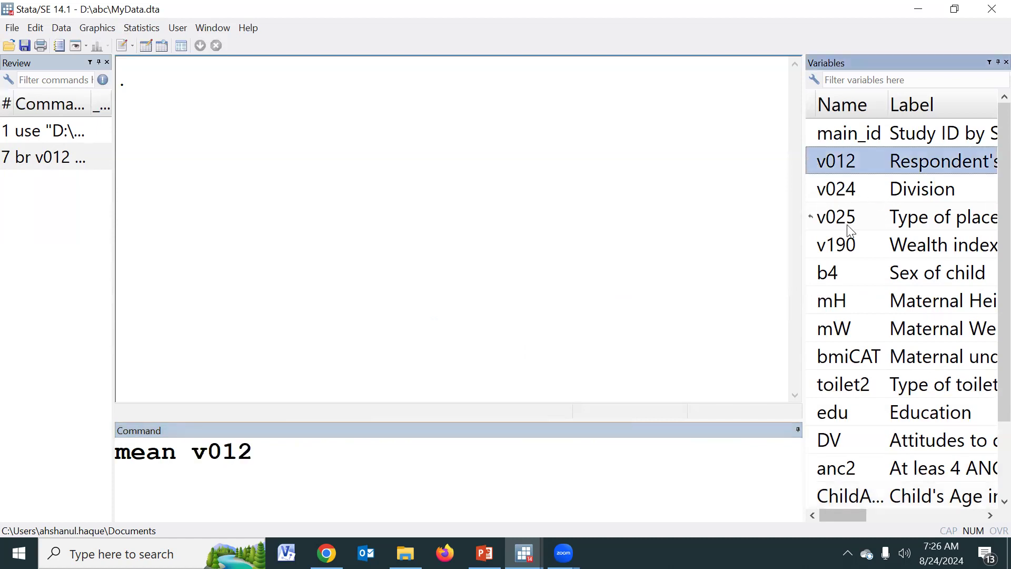
click(812, 302)
click(817, 330)
click(479, 466)
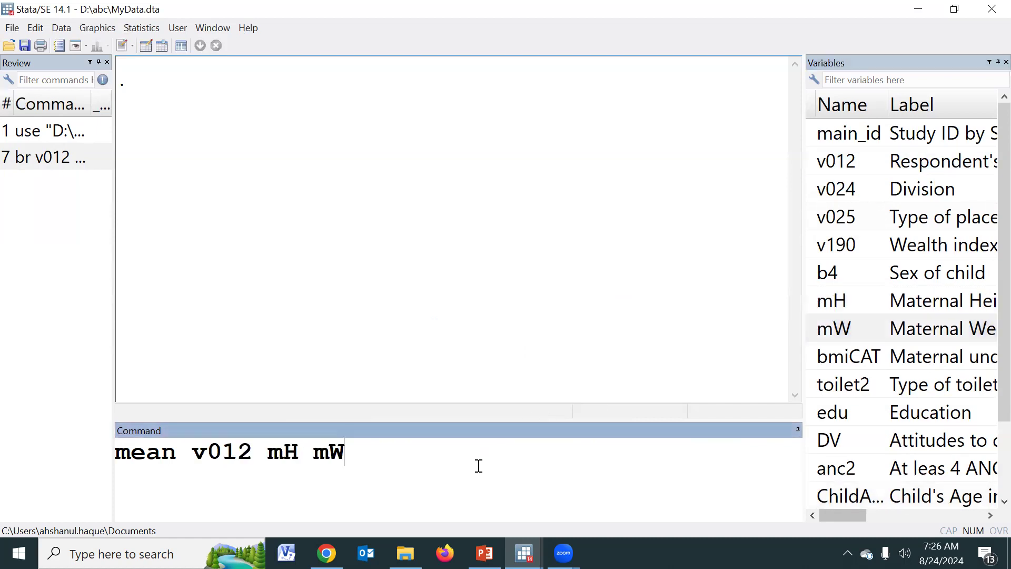
key(Return)
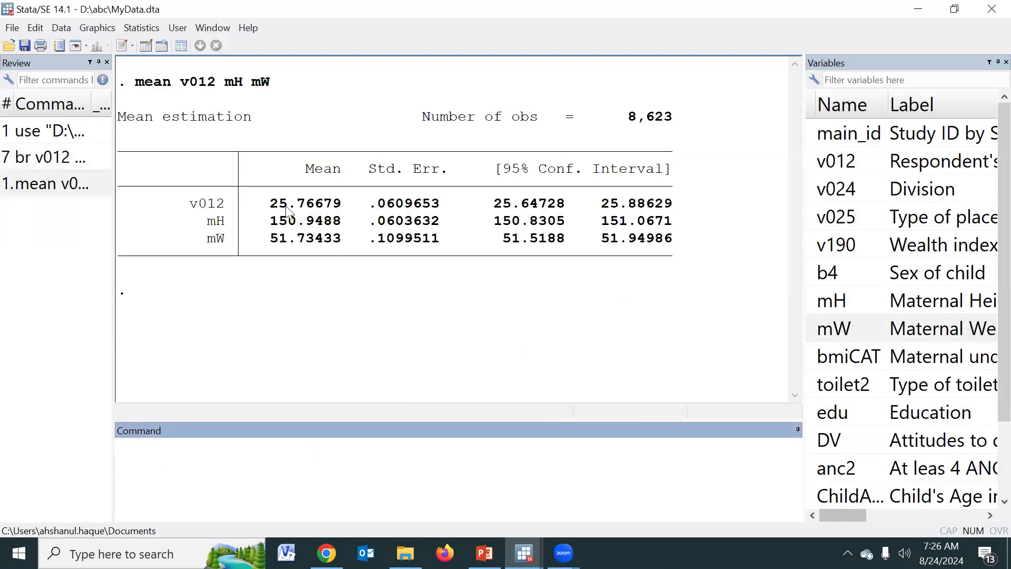
drag(270, 204, 319, 205)
click(371, 208)
drag(494, 203, 673, 208)
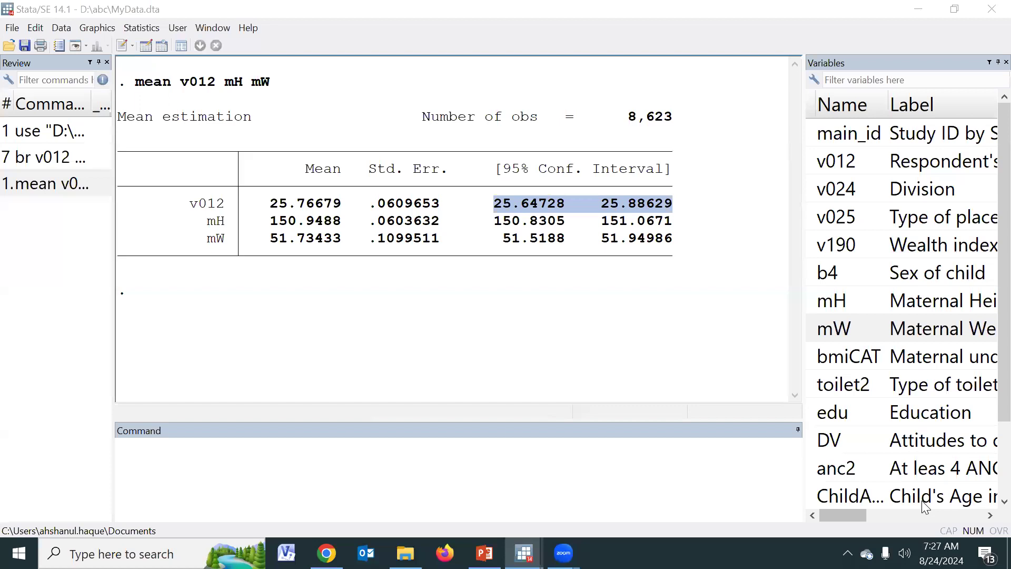
- Run ameans on mH and highlight its geometric and harmonic mean rows
click(337, 464)
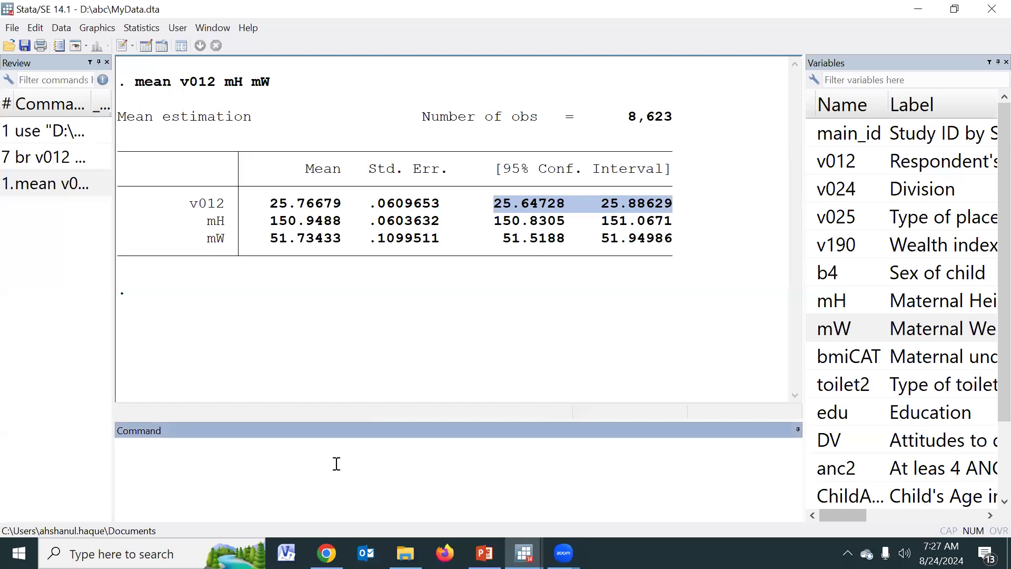
text(ameans)
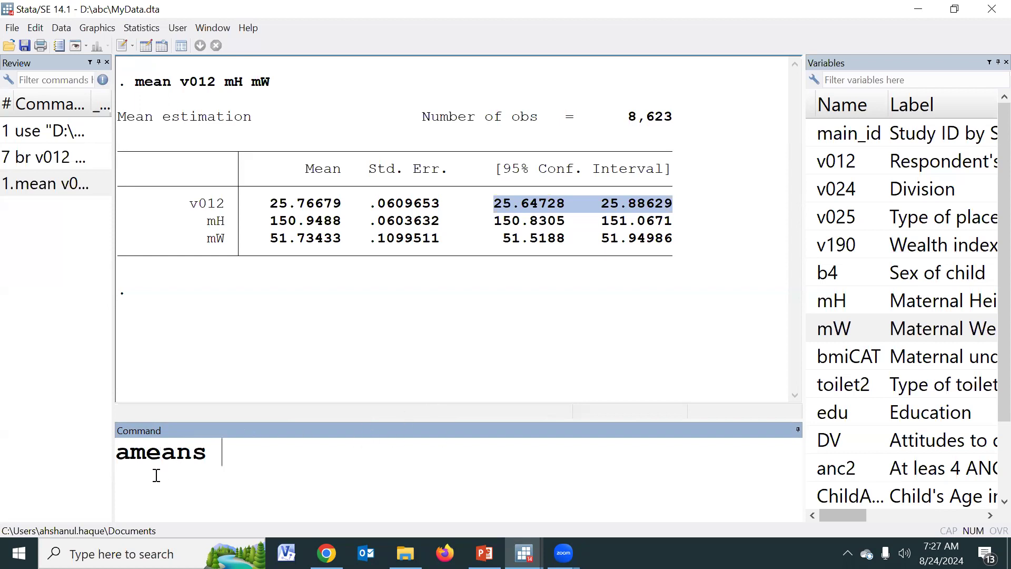
click(814, 301)
click(338, 467)
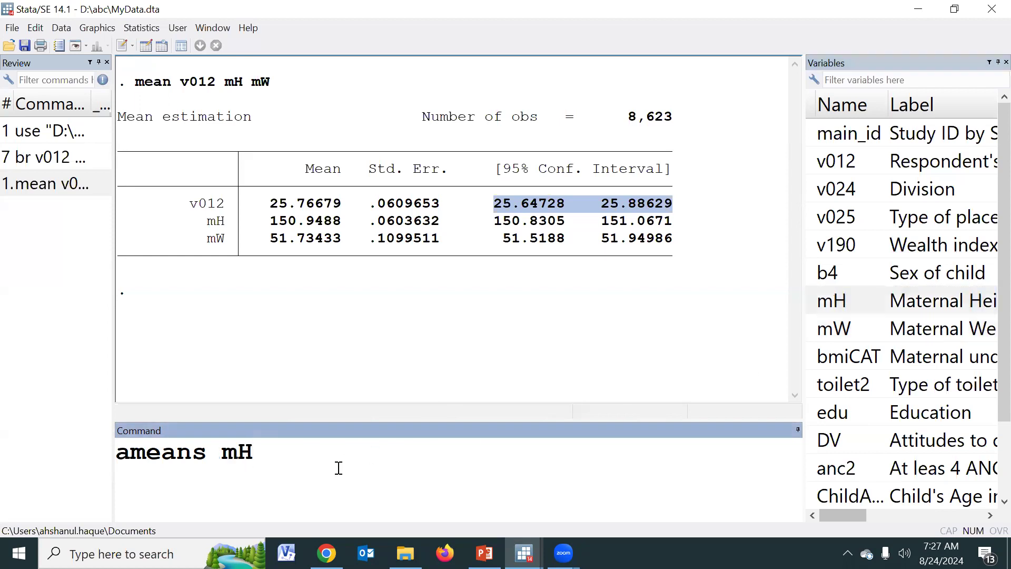
key(Return)
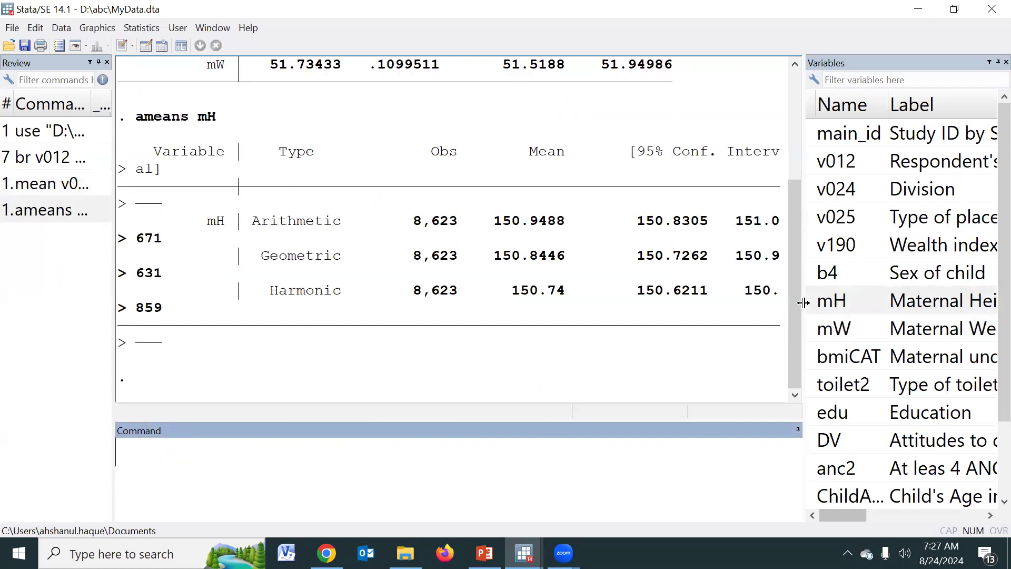
drag(804, 303, 873, 303)
click(78, 212)
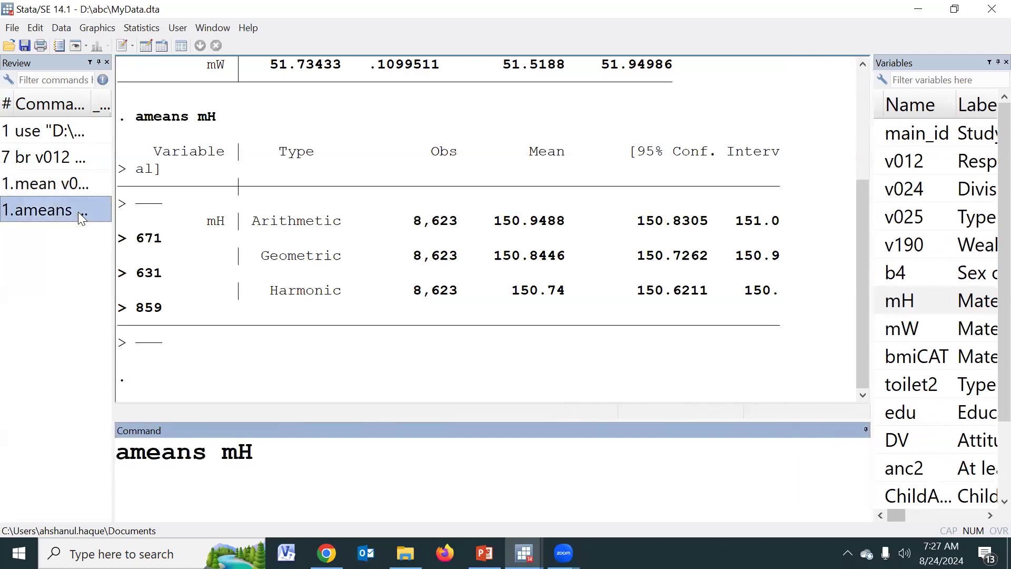
double_click(78, 212)
drag(266, 296, 323, 309)
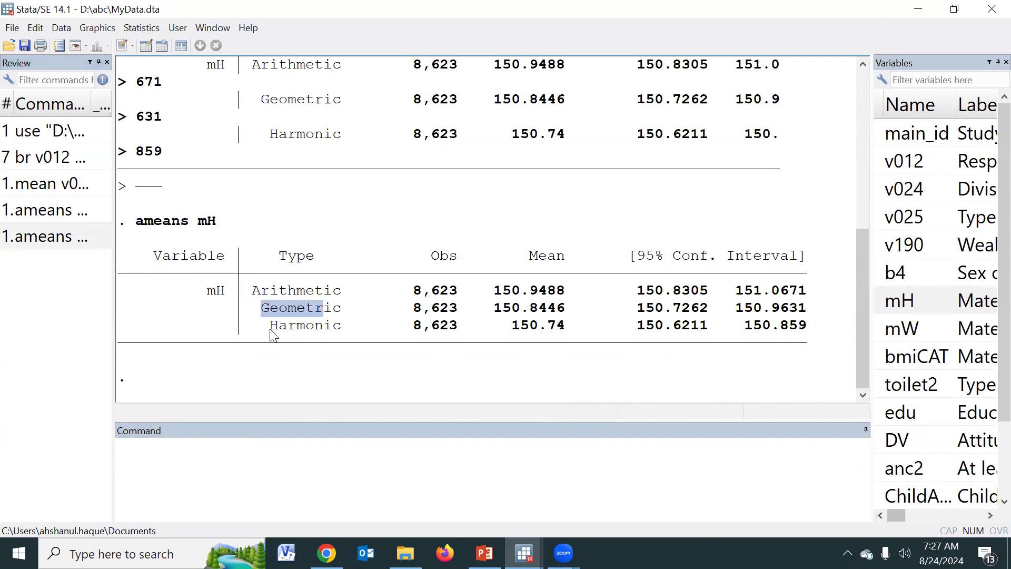
drag(264, 326, 296, 327)
- Turn the recalled mean v012 mH mW command into ameans v012 mH mW and run it
click(79, 238)
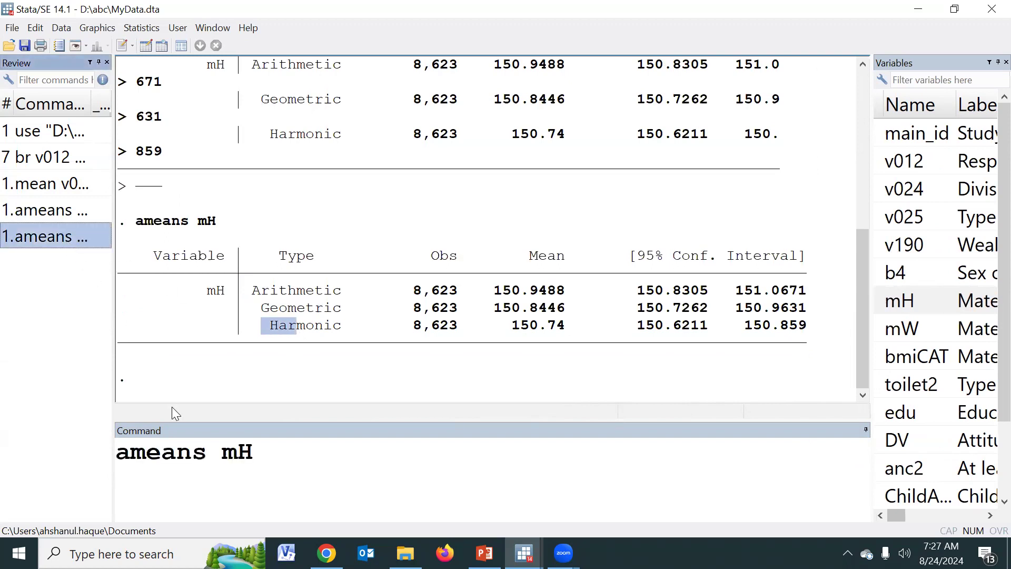
double_click(179, 454)
key(ctrl+c)
key(Delete)
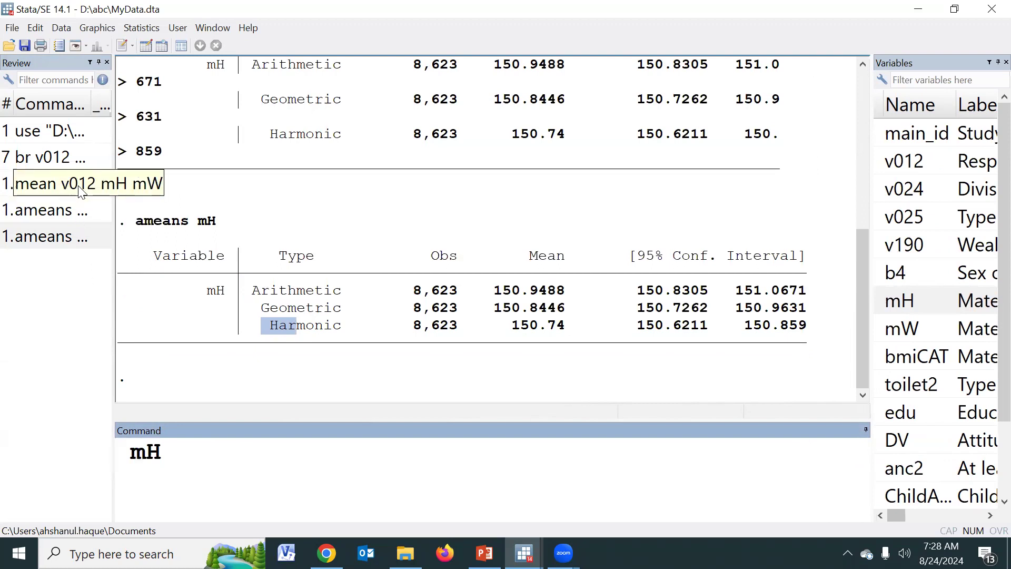
click(81, 190)
double_click(162, 462)
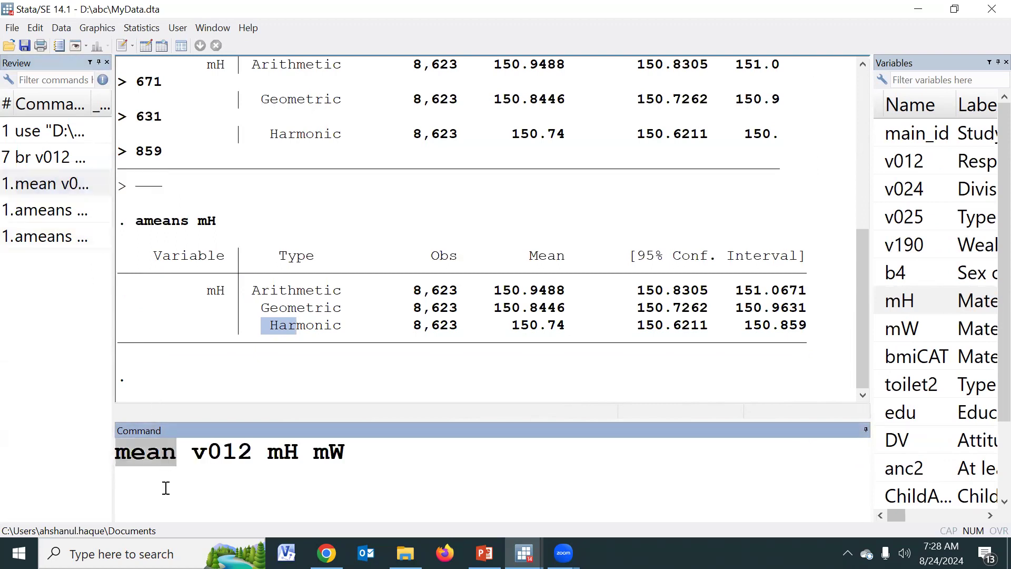
key(ctrl+v)
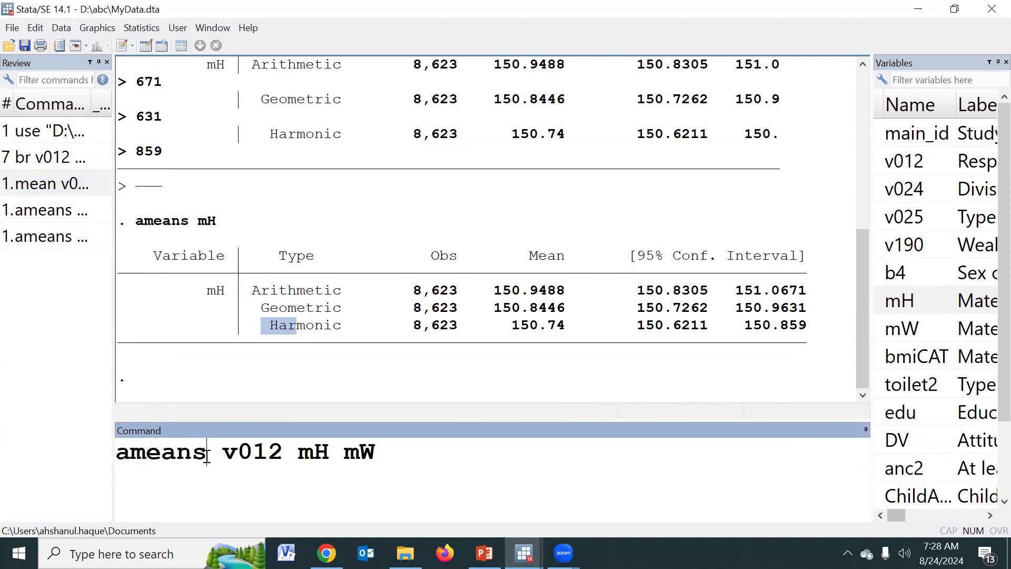
click(400, 460)
key(Return)
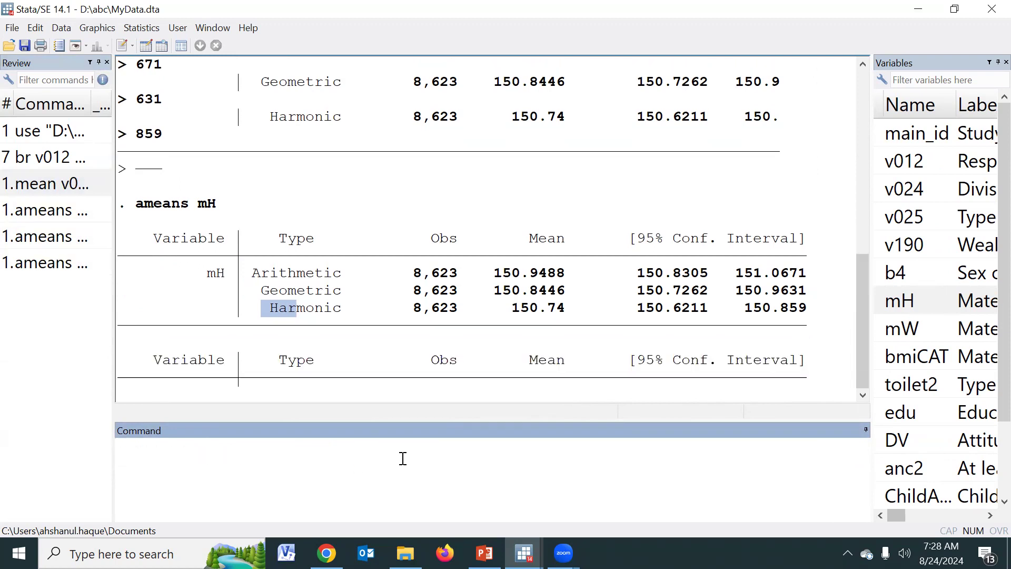
- Show the full ameans output and highlight the v012 rows, including its arithmetic mean 25.78916
click(164, 392)
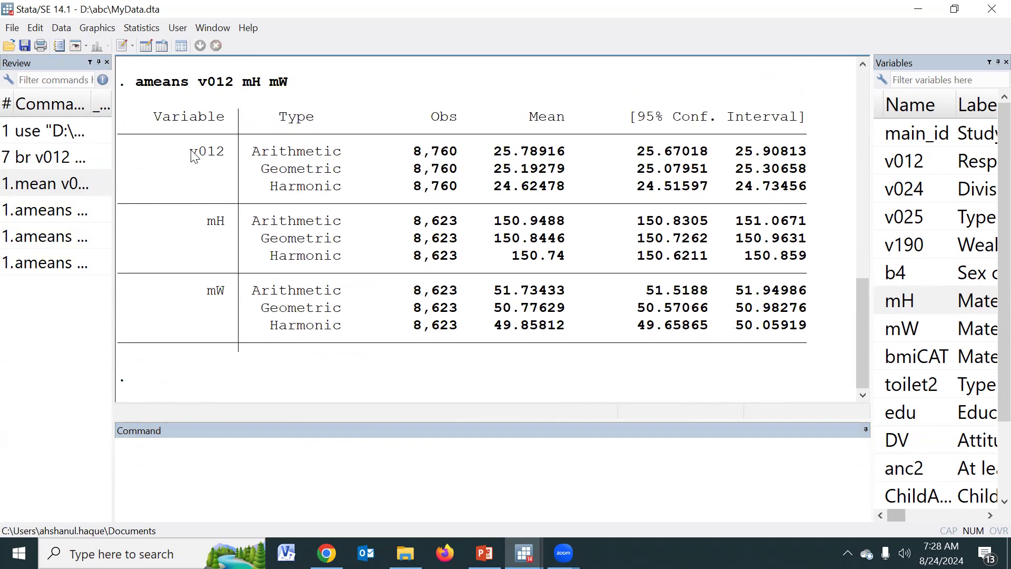
double_click(211, 152)
double_click(215, 223)
double_click(216, 292)
double_click(295, 154)
click(307, 176)
double_click(303, 170)
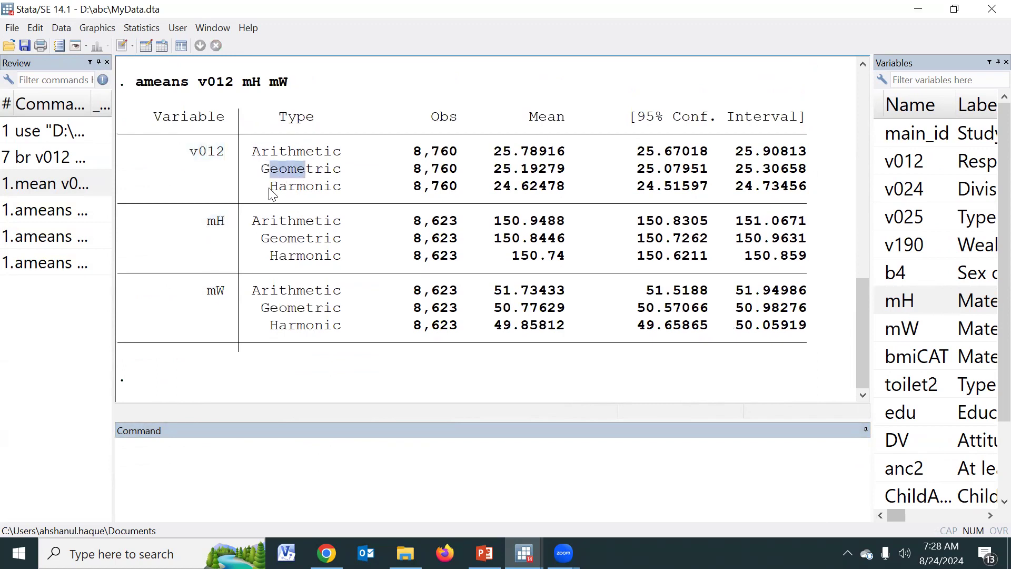
double_click(303, 186)
drag(494, 153, 566, 157)
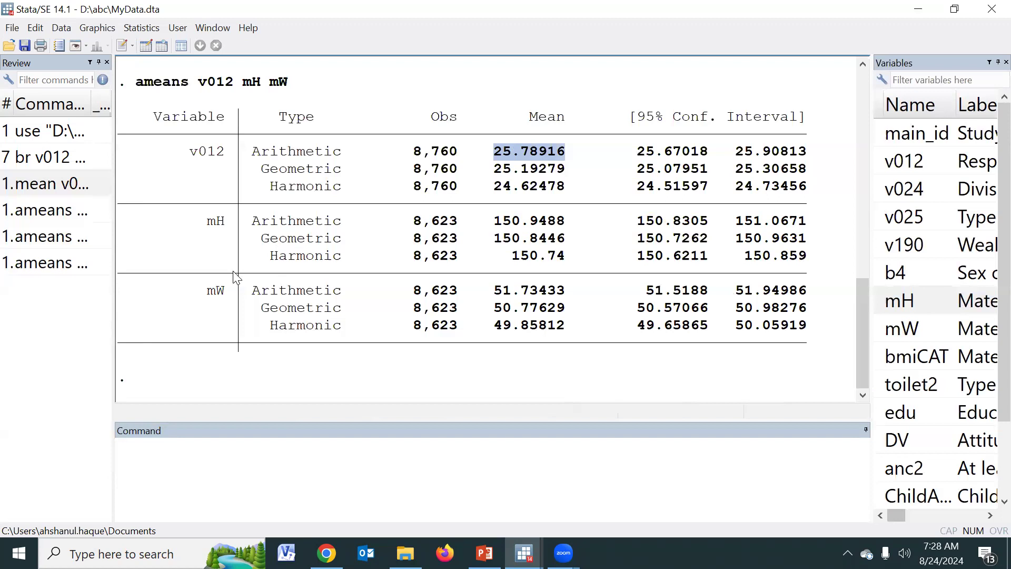
- Delete the duplicate ameans entries from the Review history
click(64, 266)
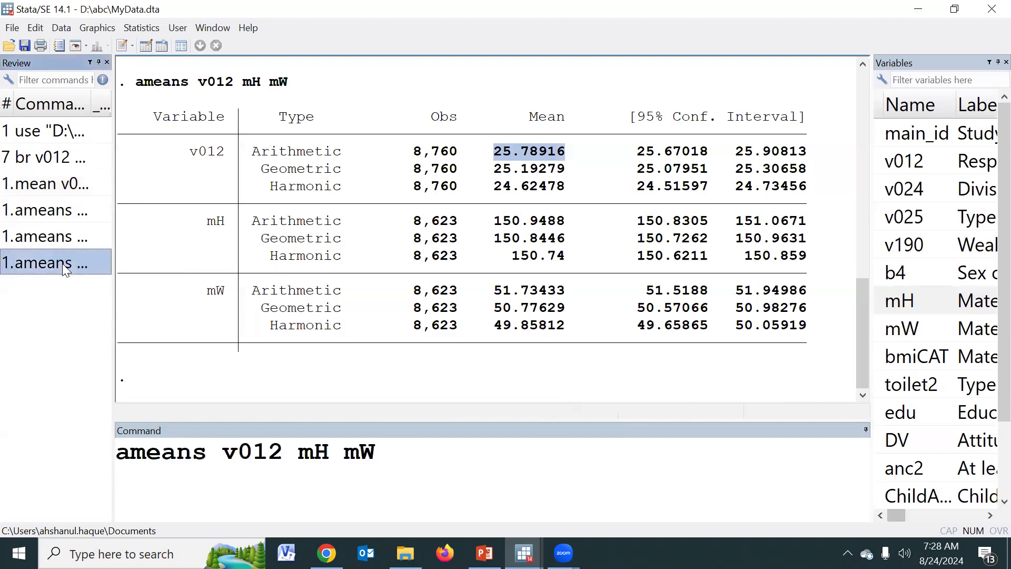
ctrl+click(62, 237)
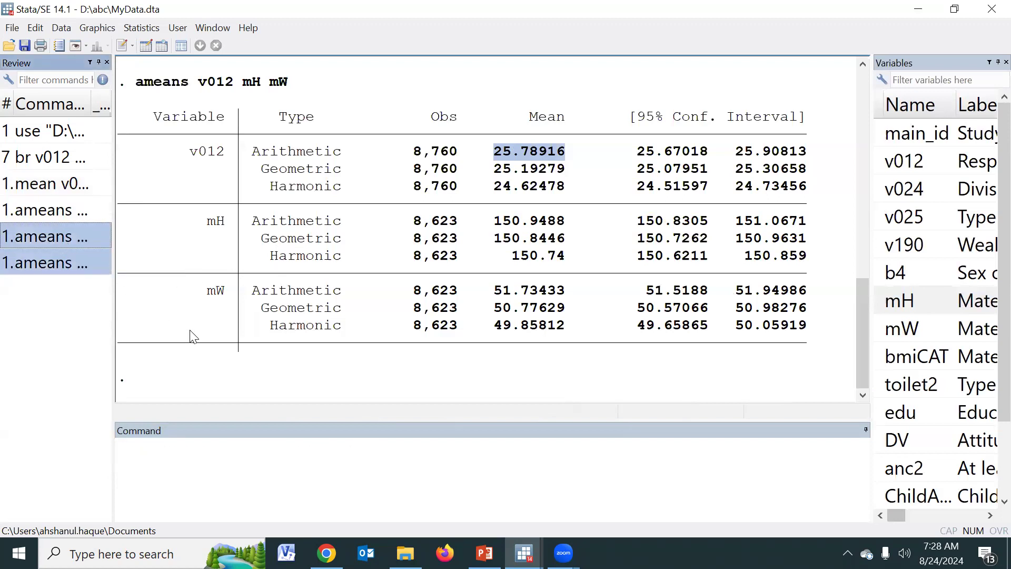
key(Delete)
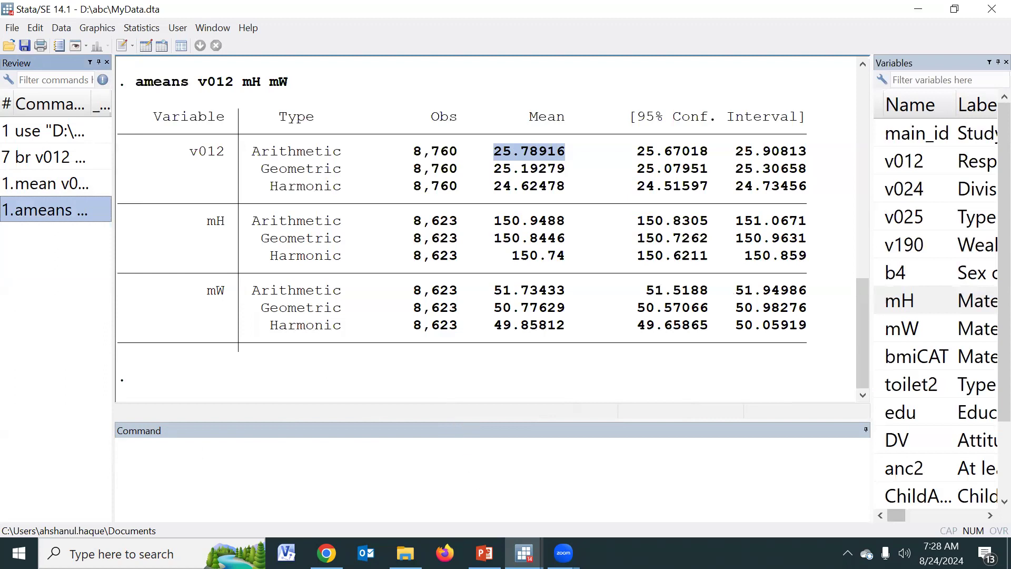
- Paste ameans mH and ameans v012 mH mW into the do-file at line 13
mouse_move(524, 553)
click(577, 516)
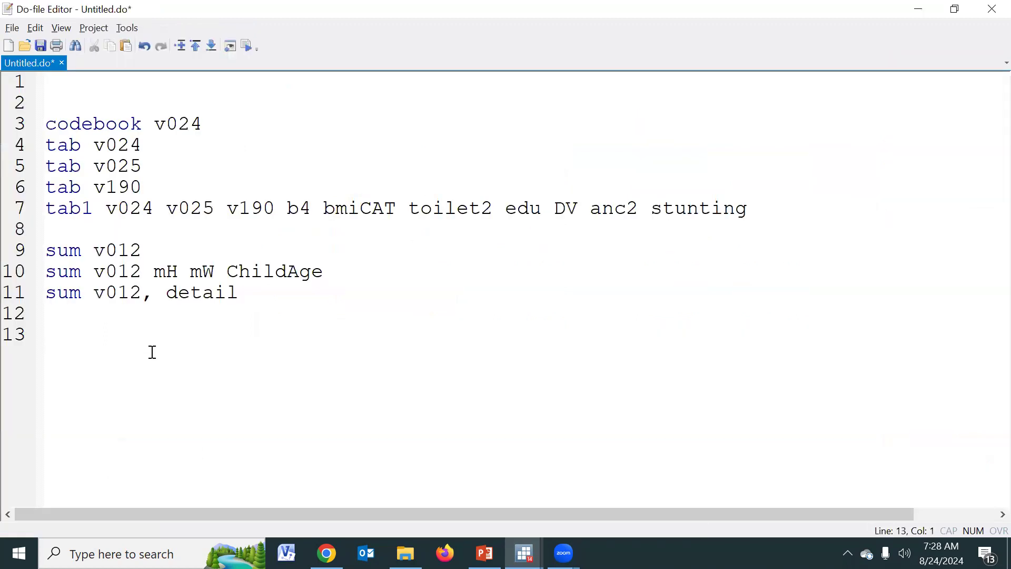
text(ameans mH ameans v012 mH mW)
key(Return)
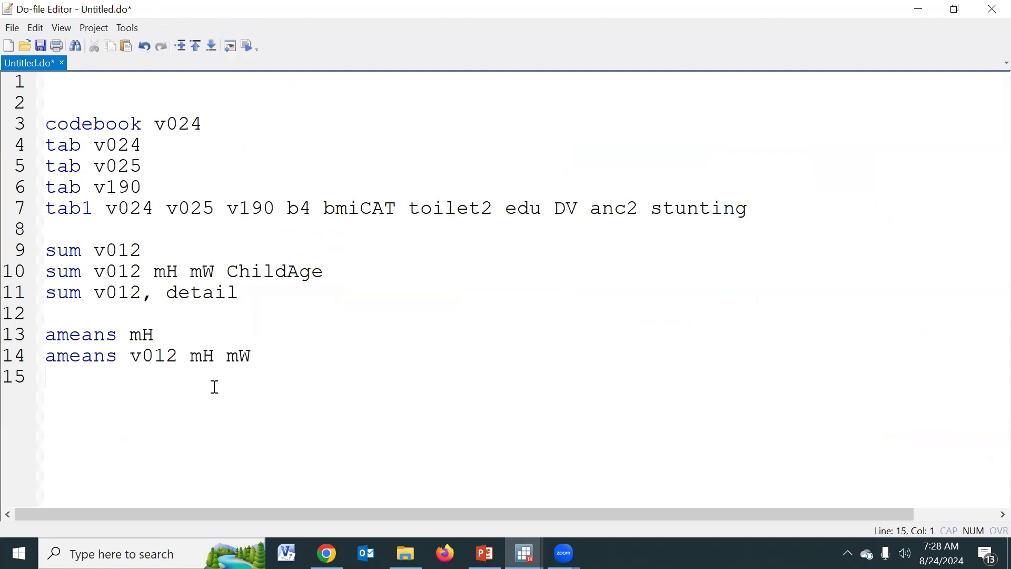